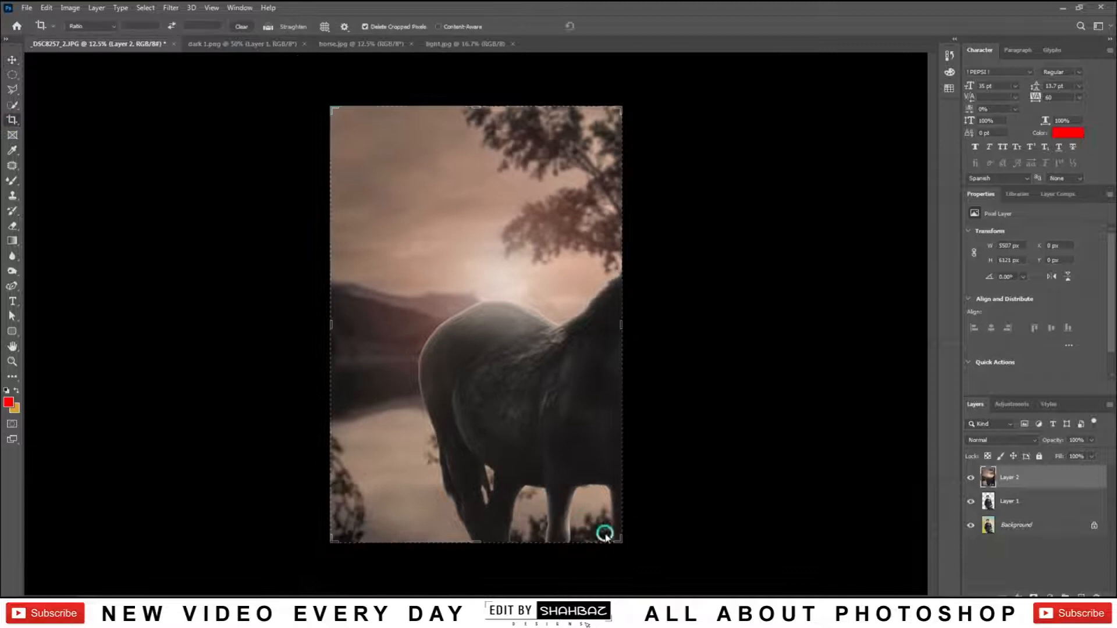
Widen the crop to about 5507 × 6121 px to include the whole horse scene and stack Layer 2 beneath Layer 1.
drag(620, 535, 673, 542)
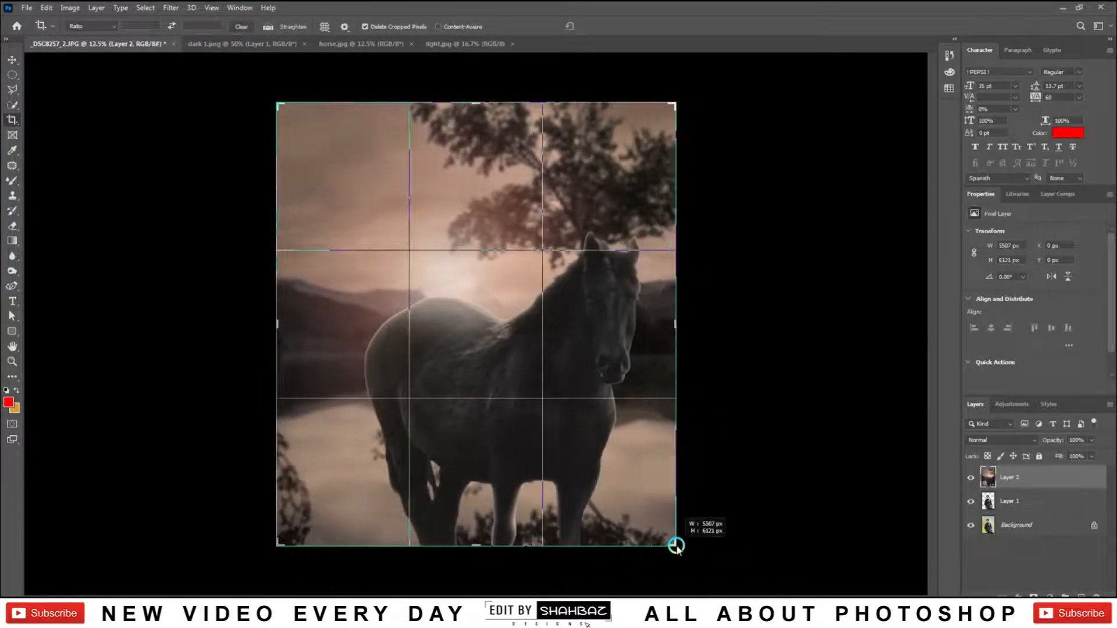
click(12, 60)
drag(988, 475, 992, 512)
Position the man on Layer 1 over the scene and scale him down proportionally to about 89%.
drag(400, 373, 410, 386)
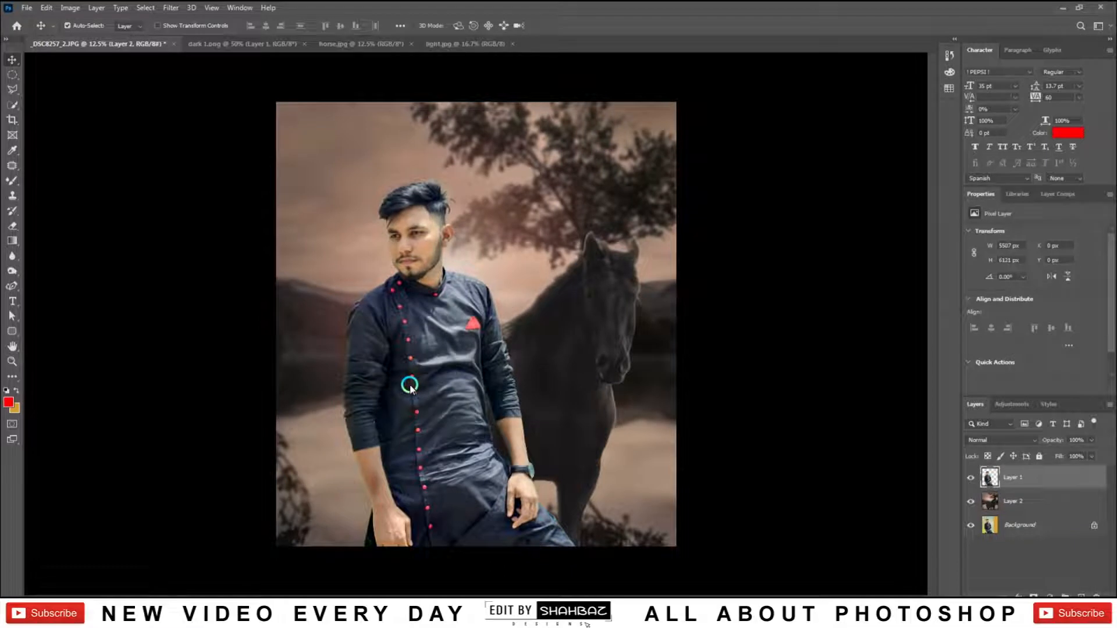
key(ctrl+plus)
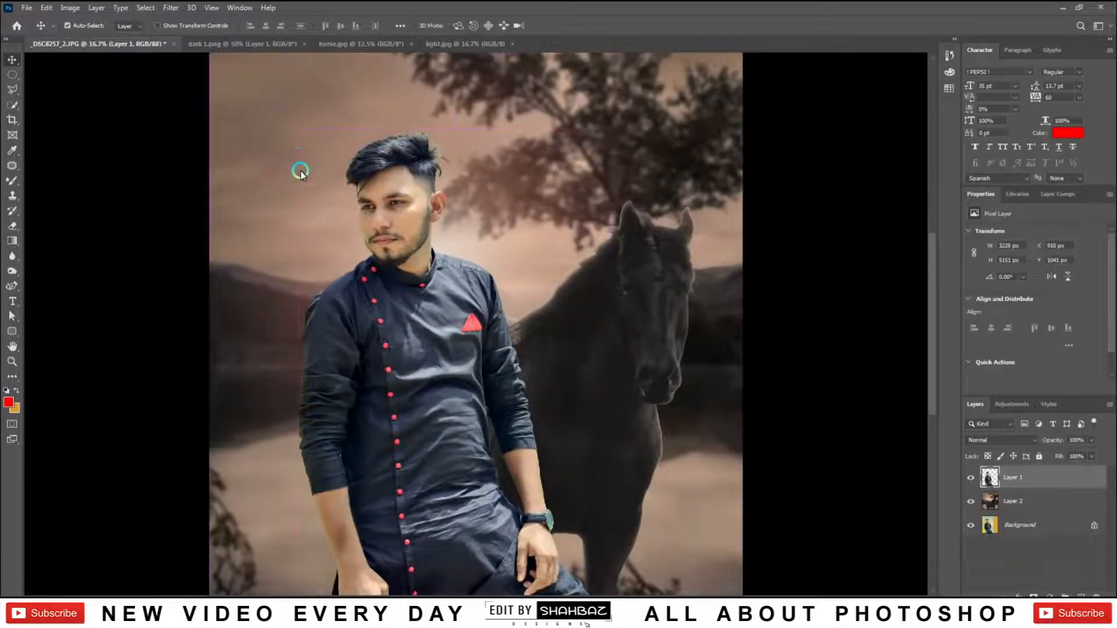
key(ctrl+t)
drag(297, 132, 332, 184)
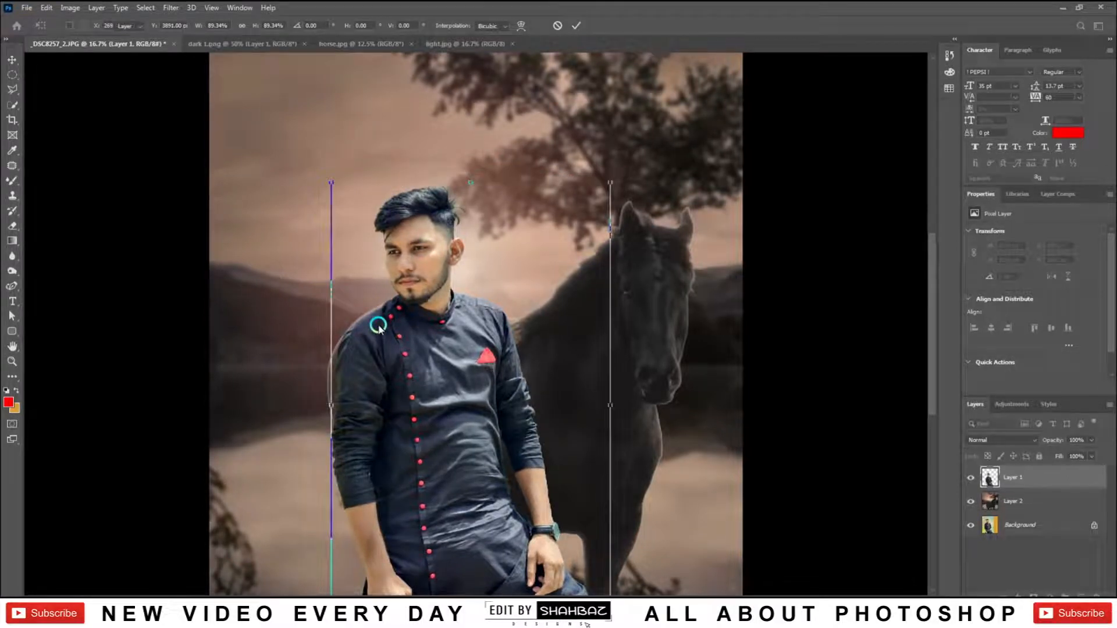
key(Return)
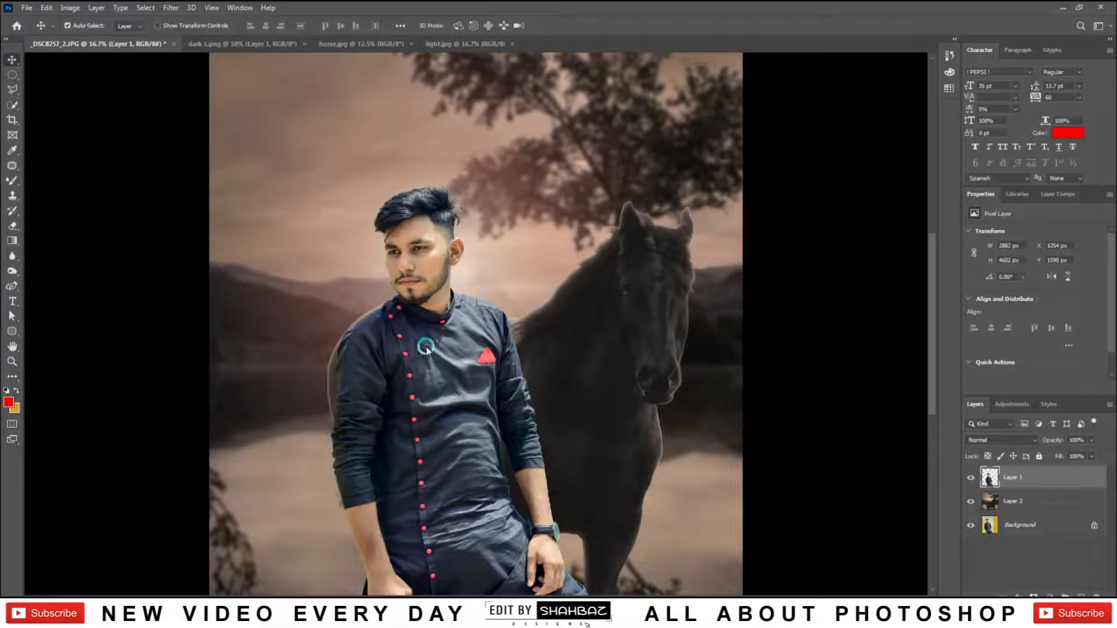
Flip the Layer 2 horse background horizontally and move the man right, in front of the horse's body.
click(1050, 501)
key(ctrl+t)
right_click(622, 283)
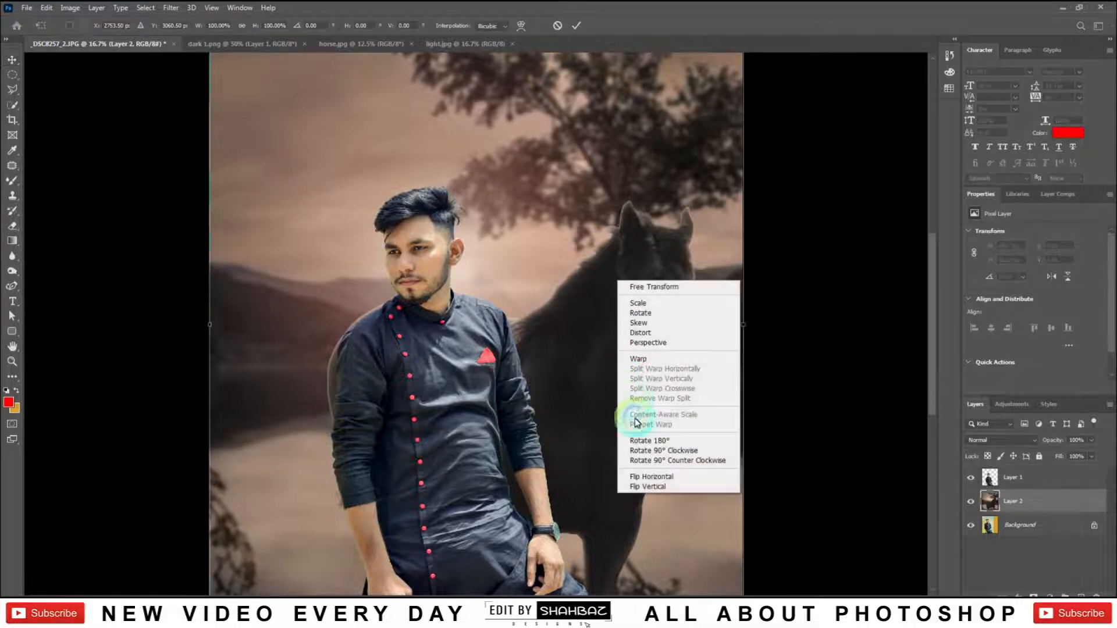
click(640, 481)
key(Return)
drag(391, 386, 443, 389)
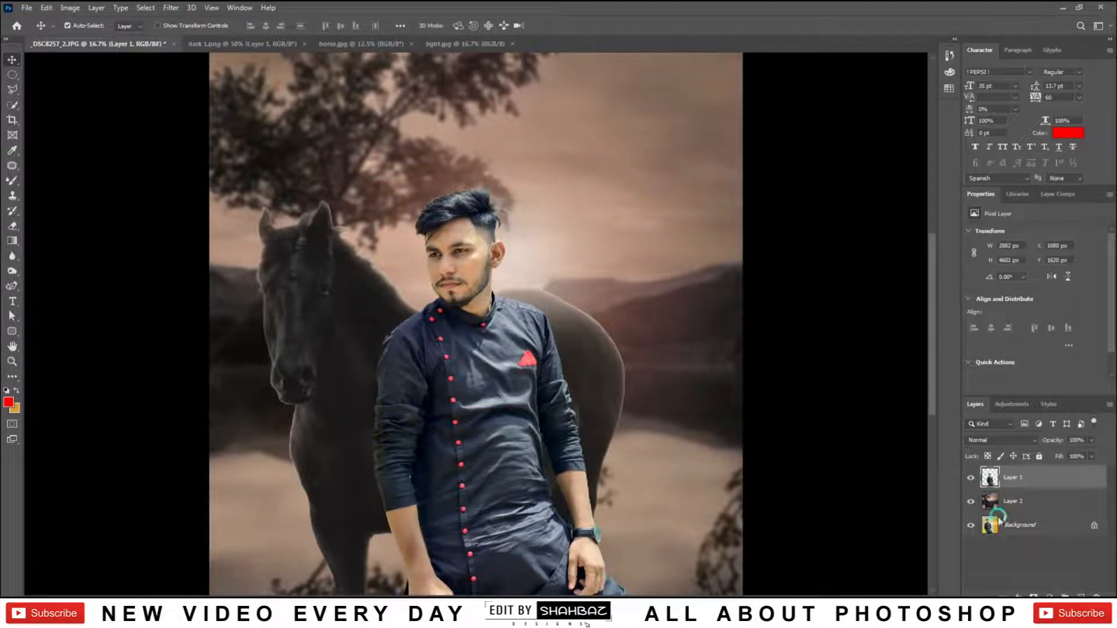
Add a Curves adjustment clipped to Layer 1 and lower its midtones and white point to darken the man.
click(1048, 594)
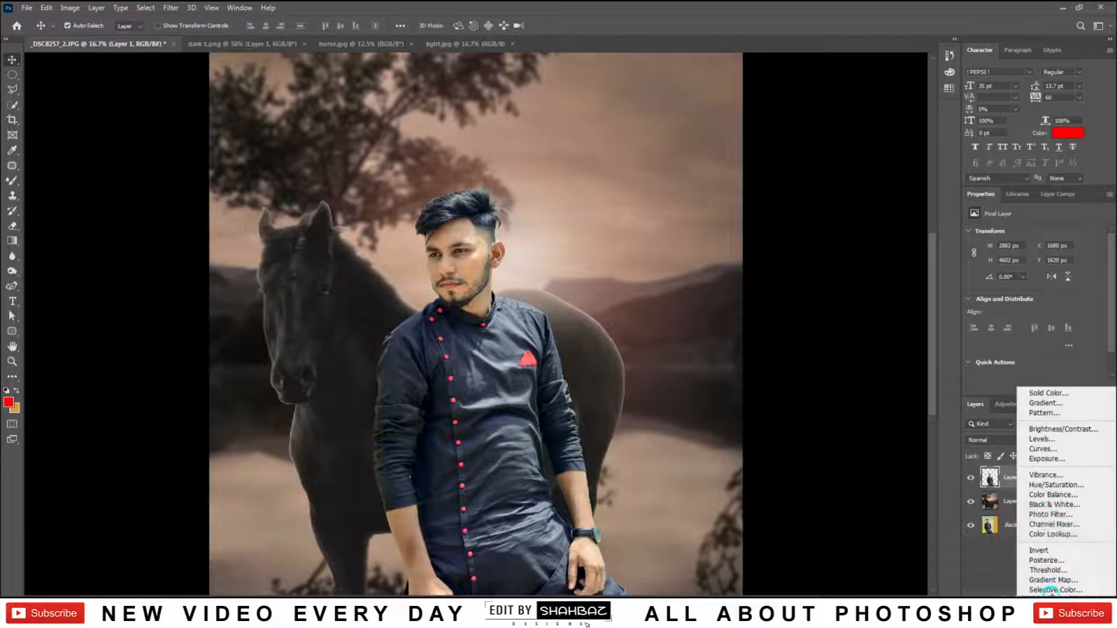
click(1033, 452)
drag(1045, 314, 1048, 320)
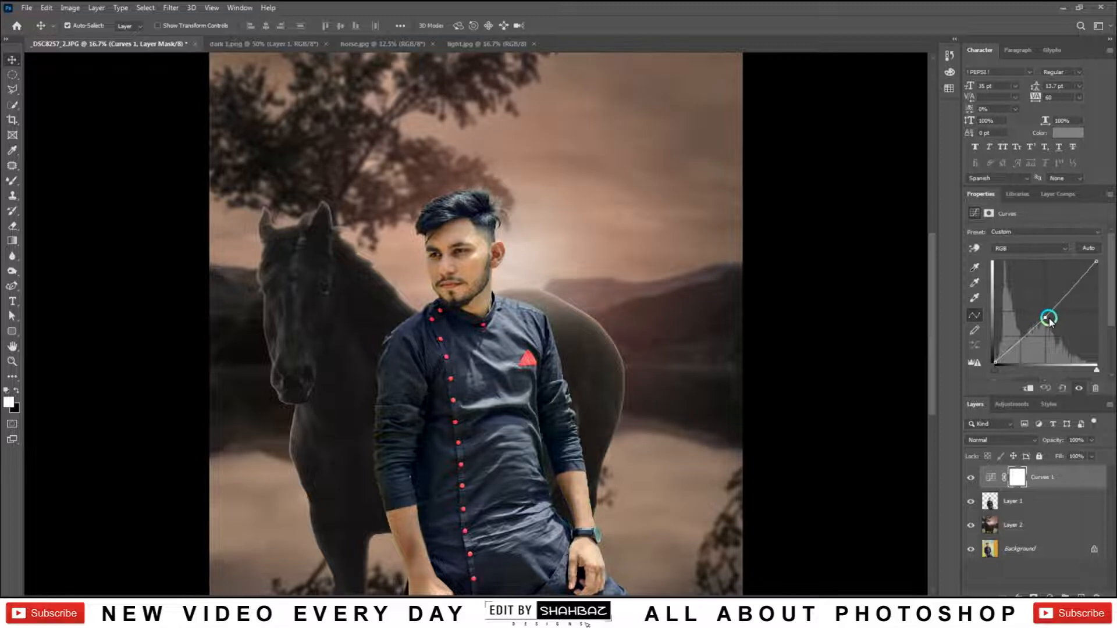
click(1028, 387)
drag(1095, 263, 1090, 286)
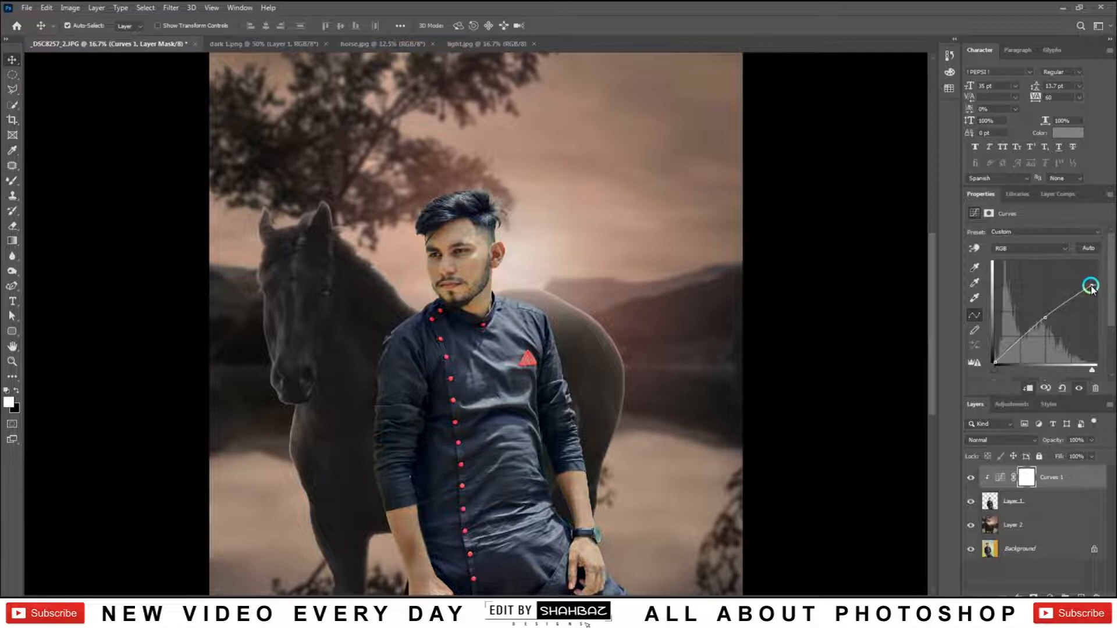
drag(1045, 318, 1049, 327)
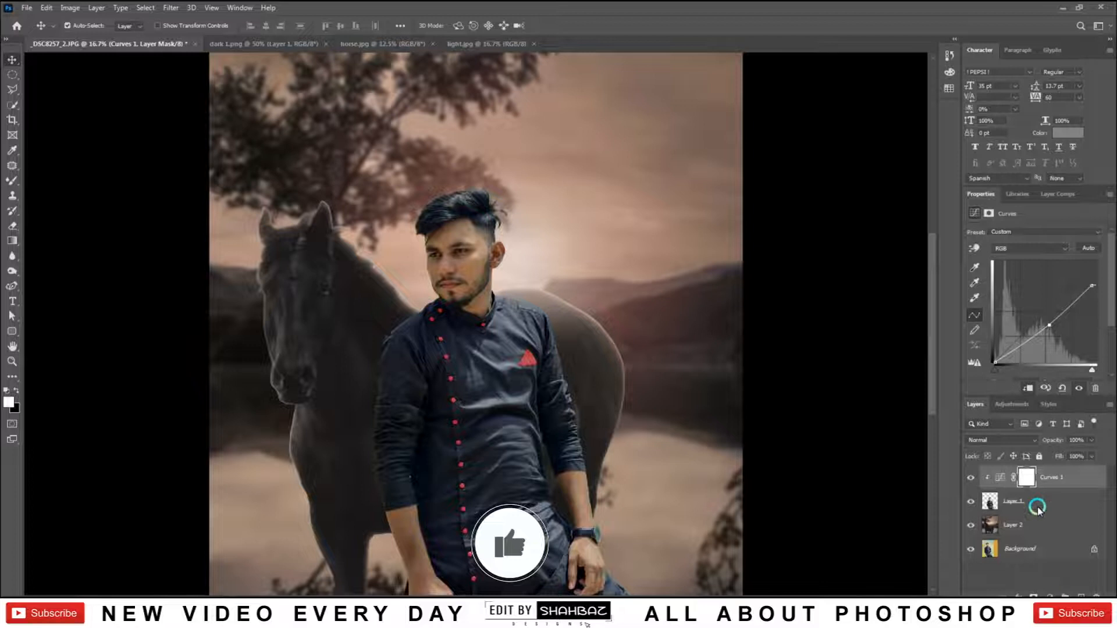
Darken the man's clothing on Layer 1 with the Burn tool, enlarging the brush to 1100 px.
click(12, 271)
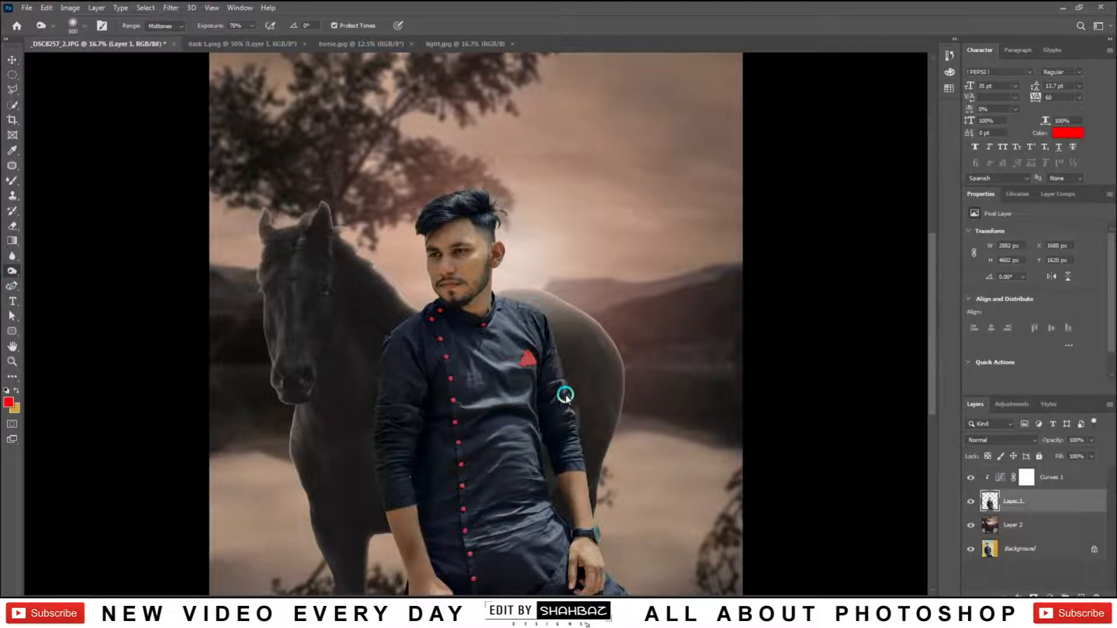
key(bracketright)
key(bracketright)
key(bracketright)
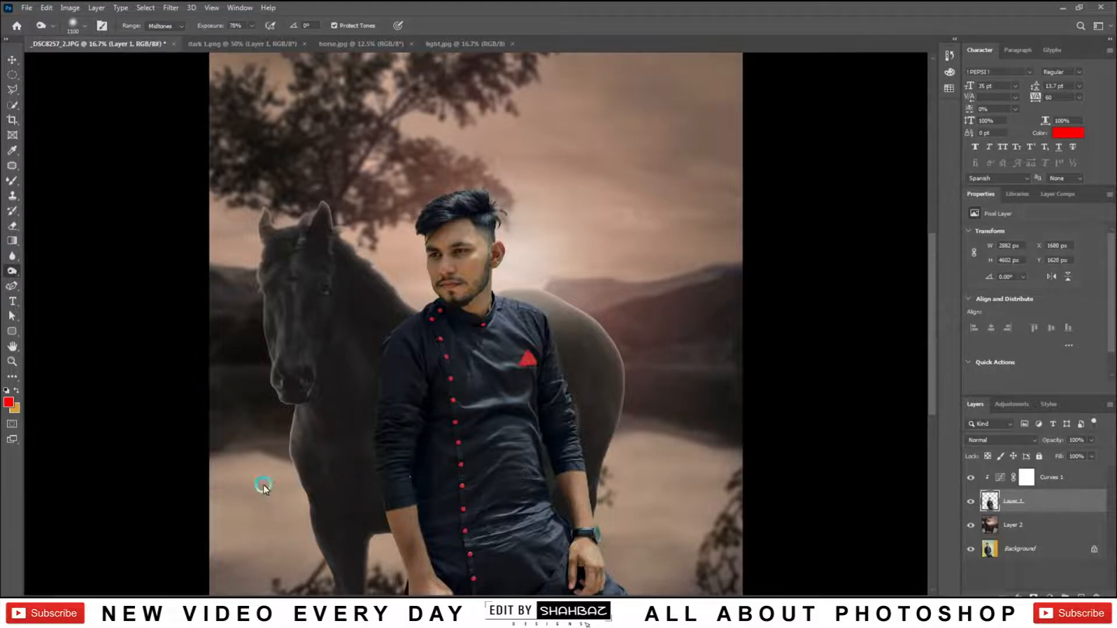
Burn the bright folds across the man's shirt, sleeves and lower garment on Layer 1, using smaller brush sizes down to 600 px.
key(ctrl+plus)
key(ctrl+plus)
scroll(361, 317, up, 3)
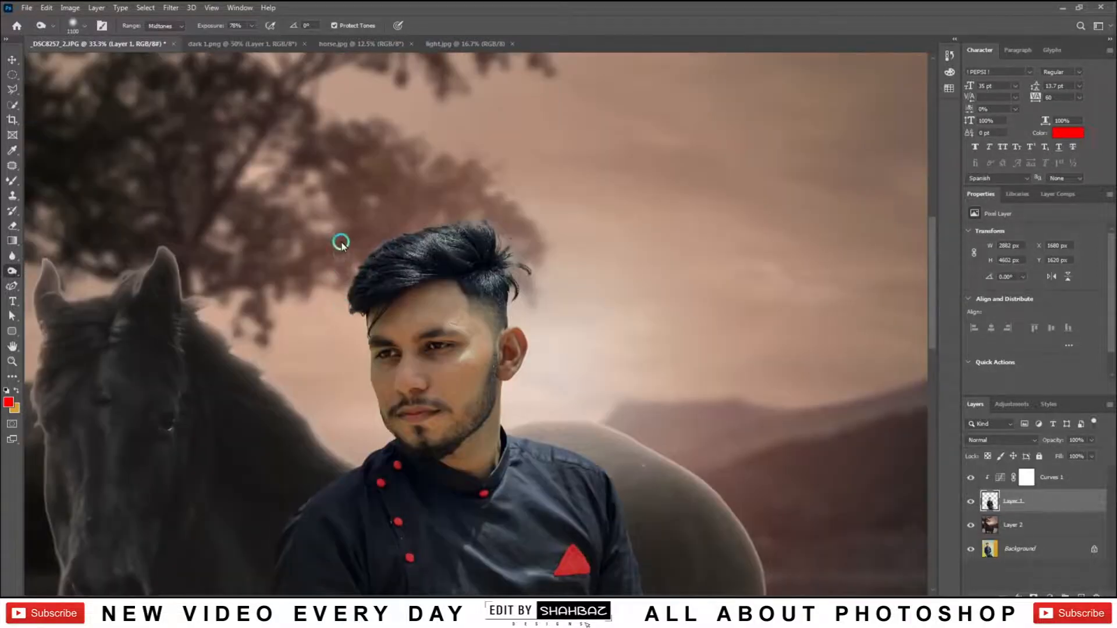
key(ctrl+plus)
key(ctrl+plus)
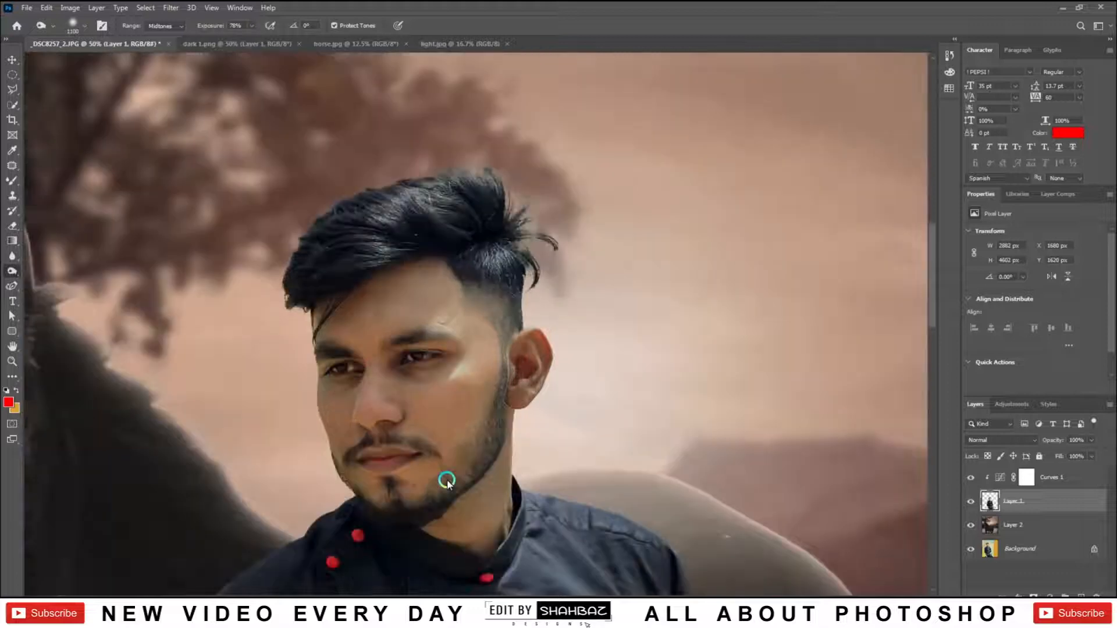
key(ctrl+minus)
scroll(636, 506, down, 3)
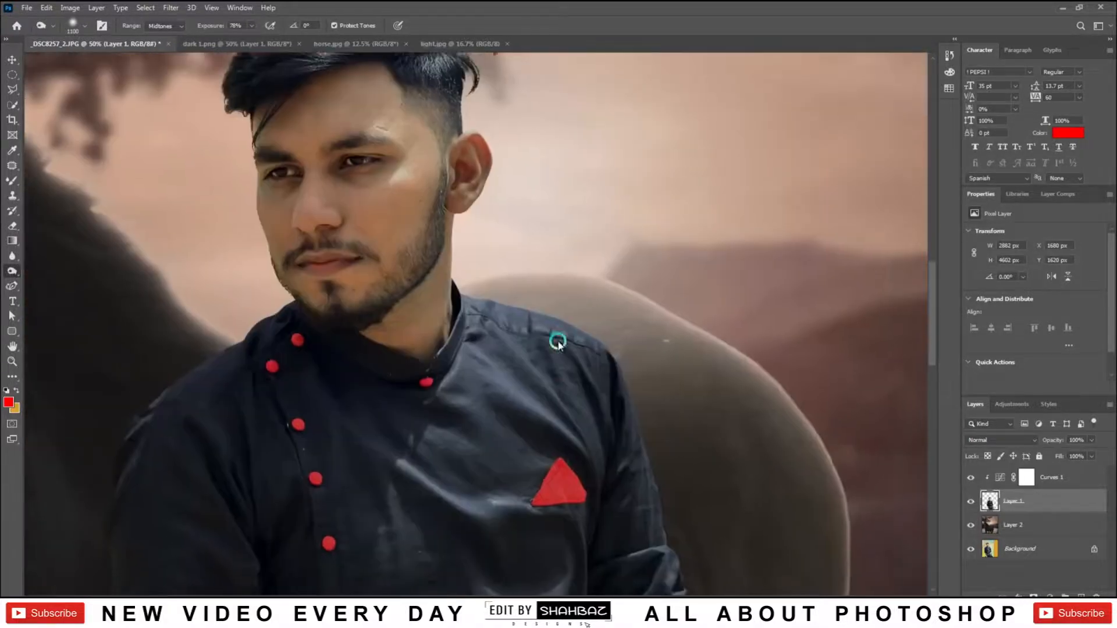
mouse_move(451, 482)
mouse_down()
mouse_move(478, 464)
mouse_move(447, 265)
mouse_up()
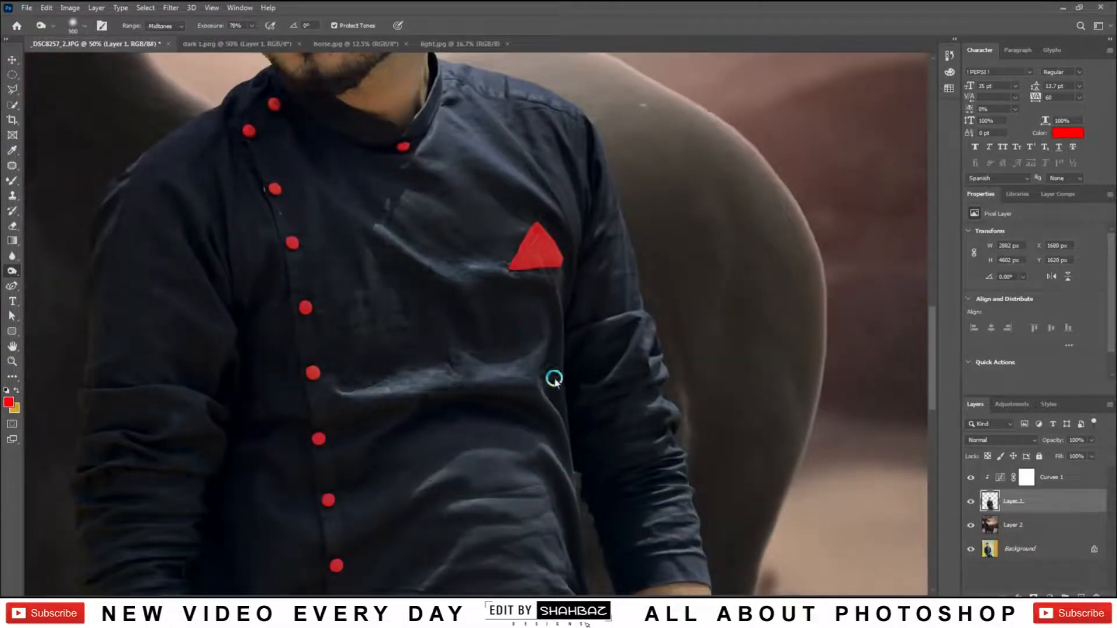
scroll(483, 269, down, 3)
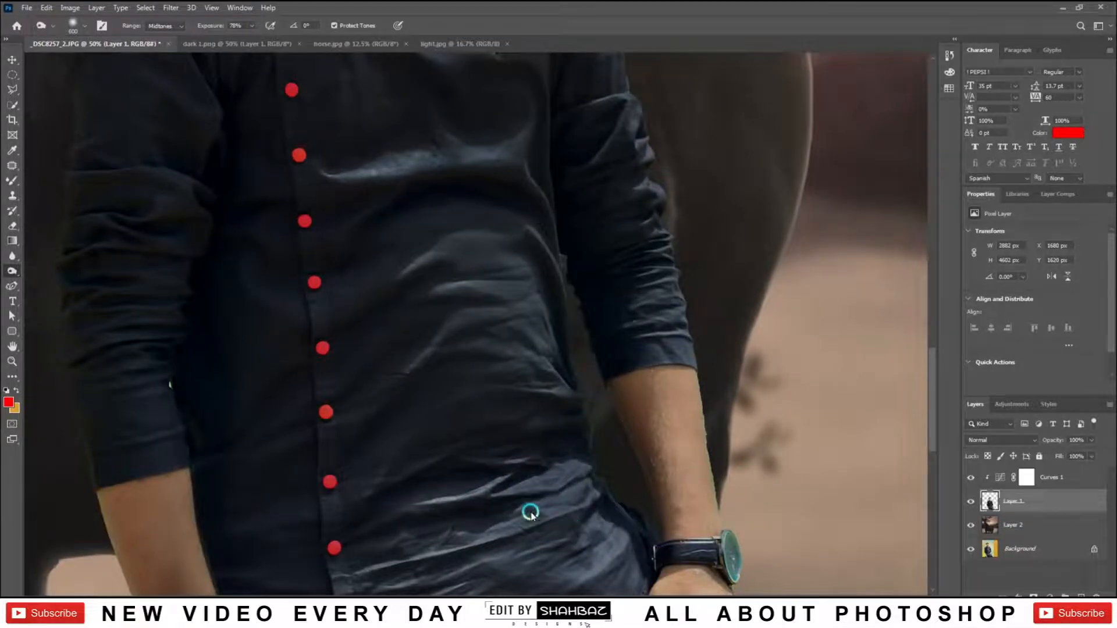
key(ctrl+minus)
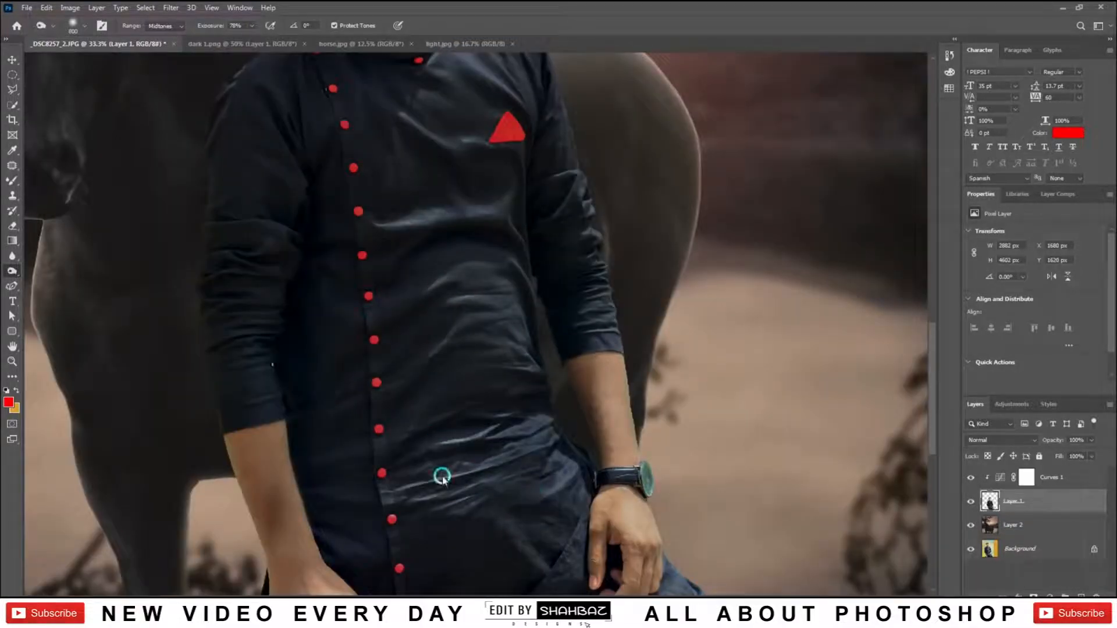
key(ctrl+minus)
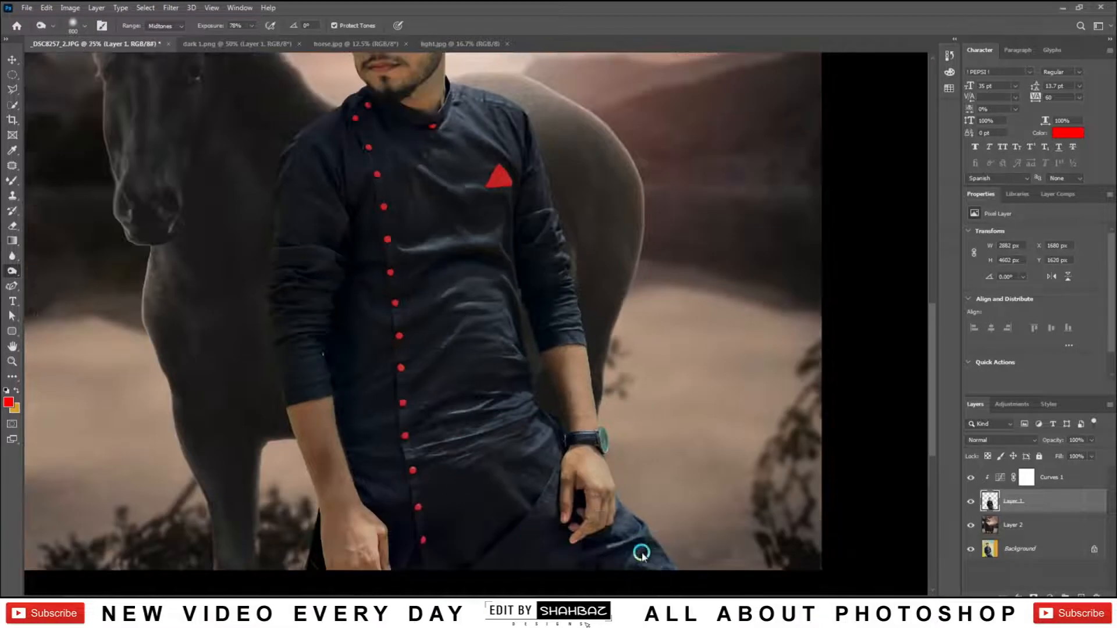
key(ctrl+plus)
drag(443, 368, 421, 489)
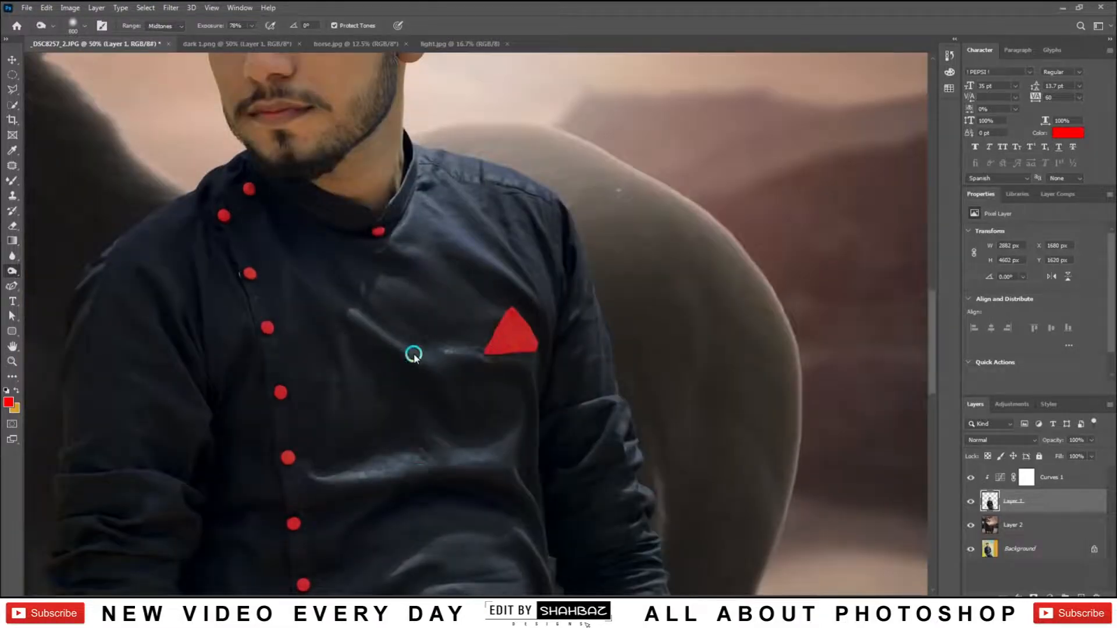
drag(424, 260, 413, 461)
Add a new empty layer clipped to Layer 1, beneath the Curves adjustment, and select the Brush tool.
key(ctrl+plus)
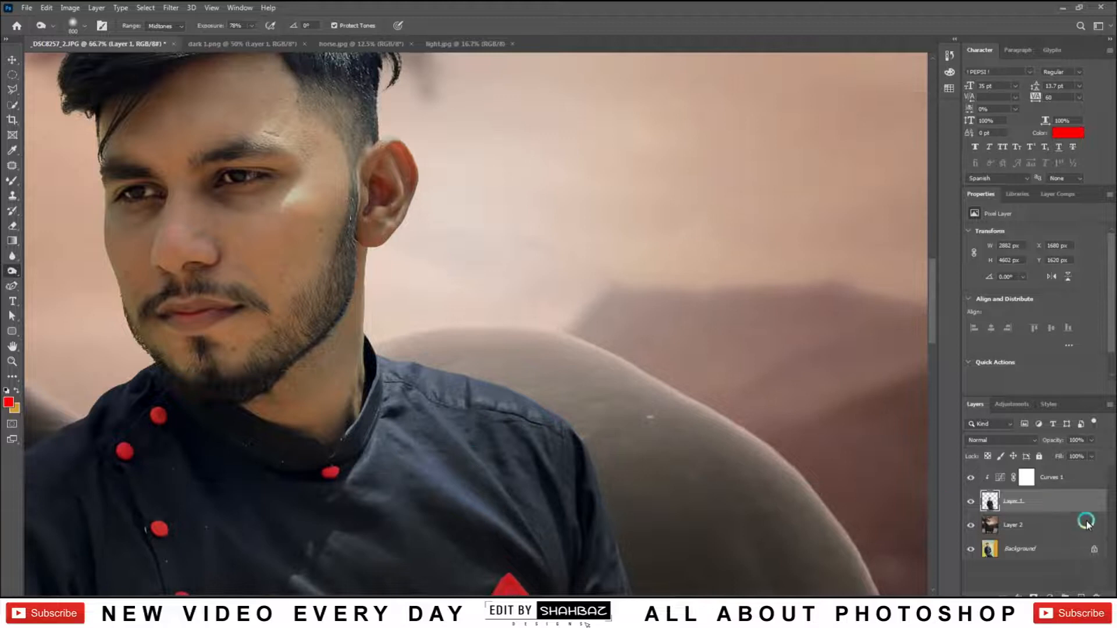
right_click(1068, 504)
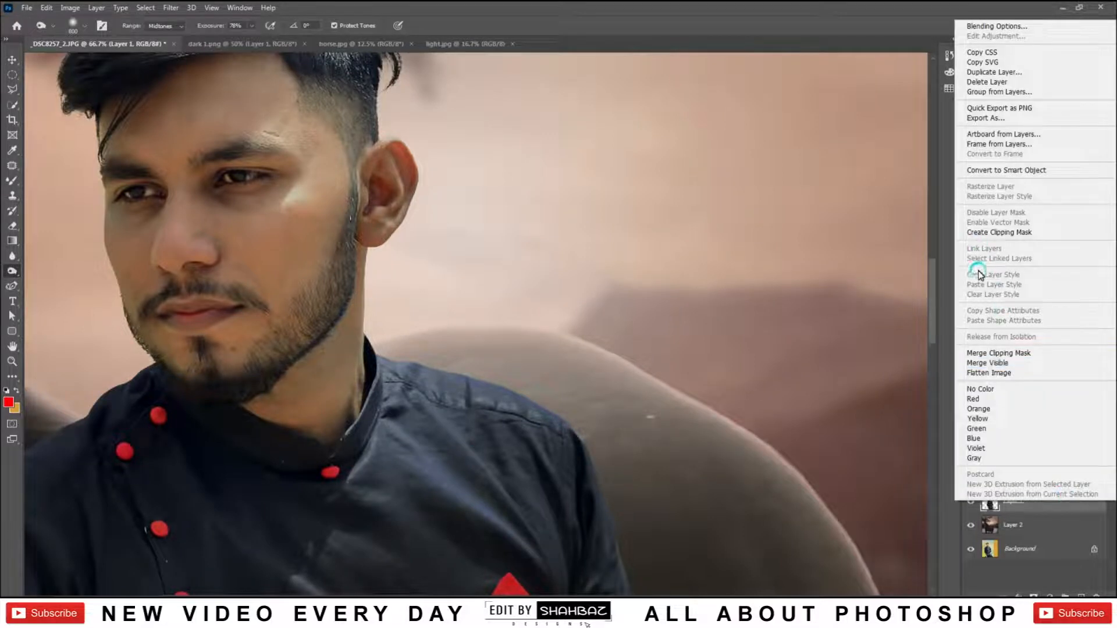
click(1082, 591)
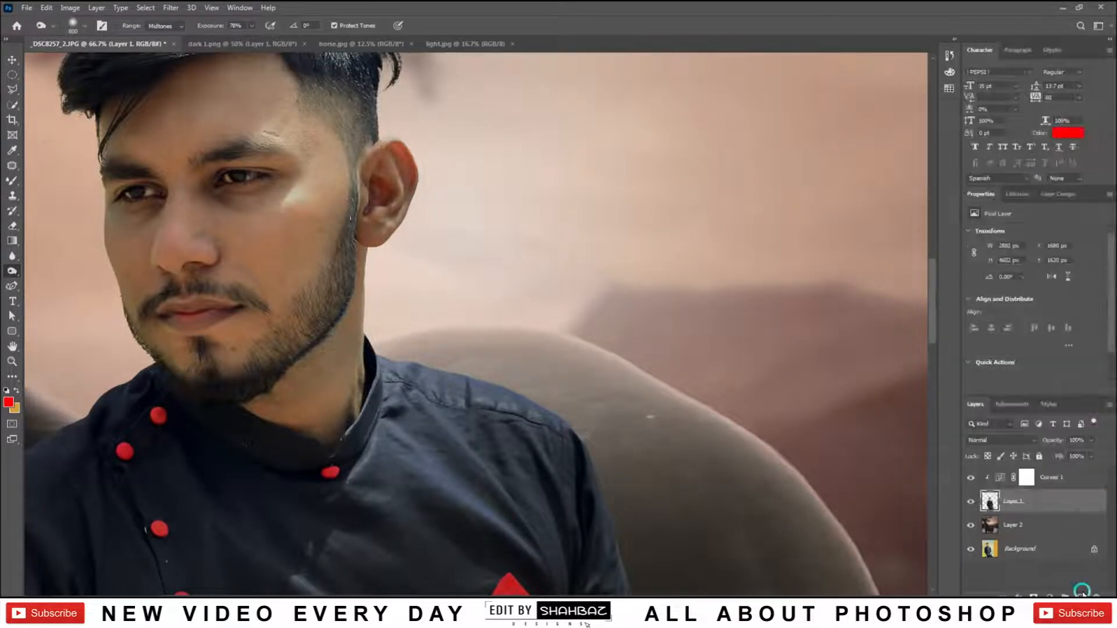
click(1082, 592)
click(12, 180)
right_click(14, 181)
click(40, 181)
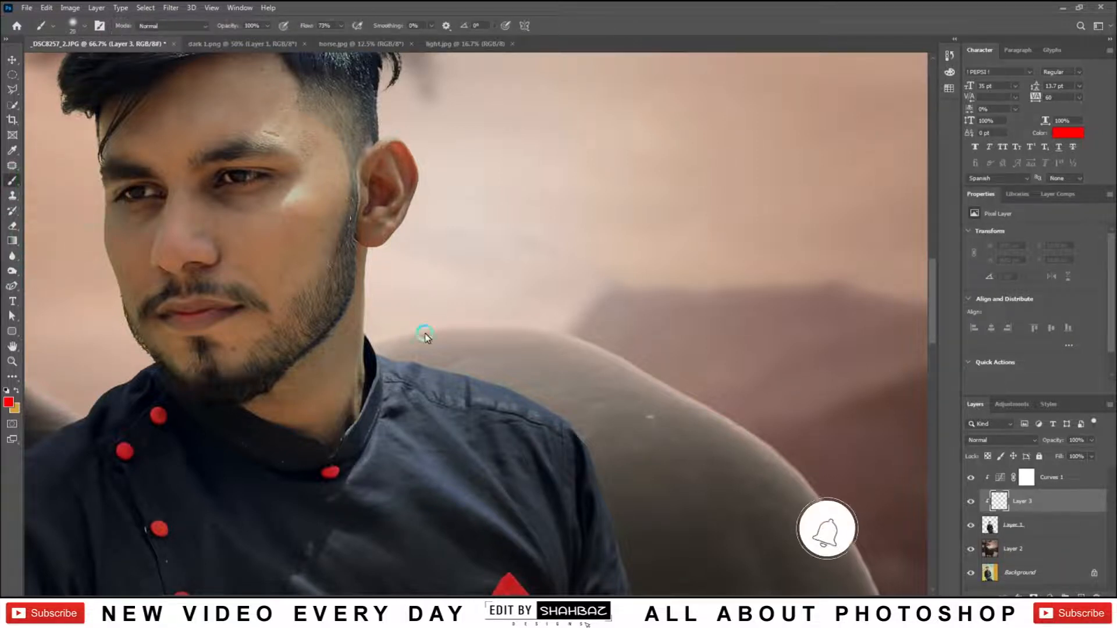
Sample the pale pink sky colour beside the man for the brush and set Layer 3's blend mode to Screen.
alt+click(524, 309)
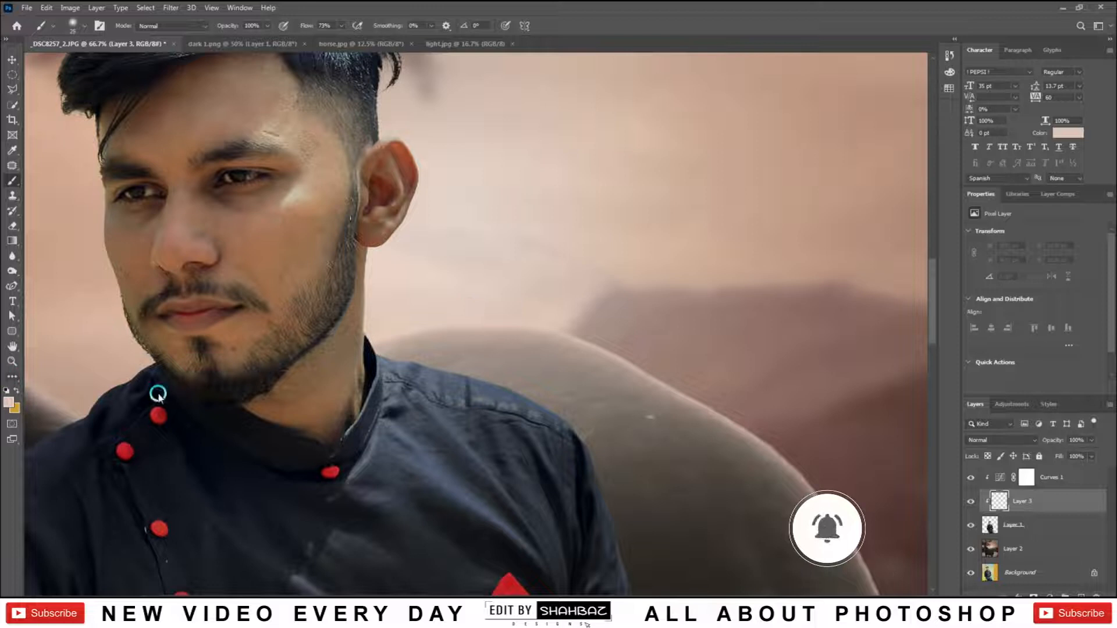
key(ctrl+plus)
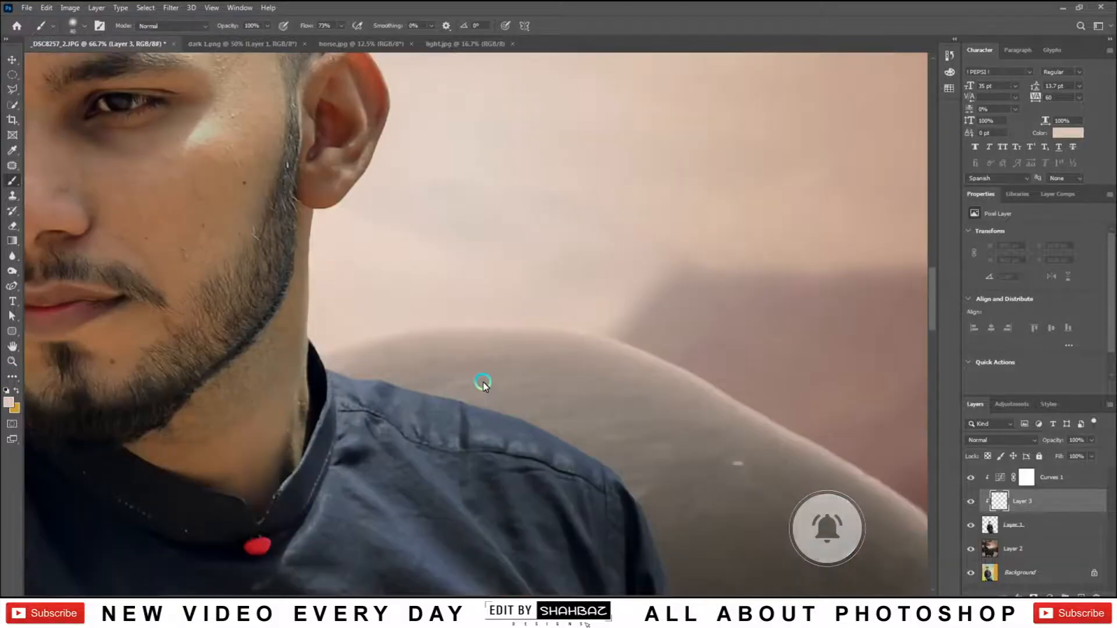
click(981, 440)
click(984, 424)
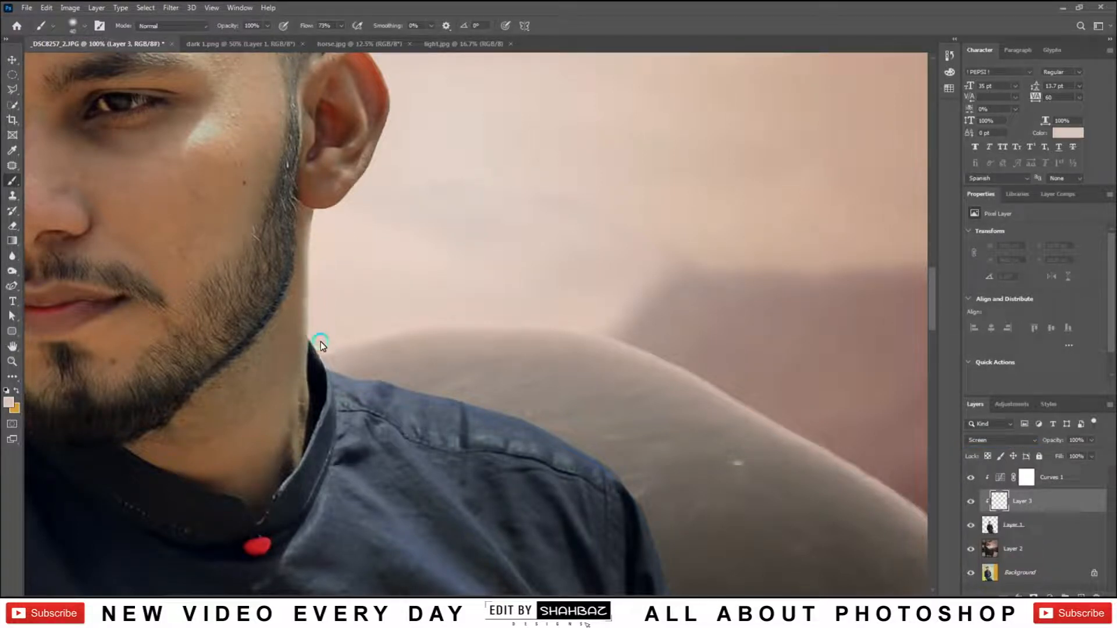
Paint a soft pink rim light on Layer 3 along the man's neck, shoulder and upper arm facing the sun.
mouse_move(379, 387)
mouse_down()
mouse_move(555, 436)
mouse_move(647, 495)
mouse_move(524, 287)
mouse_up()
click(12, 228)
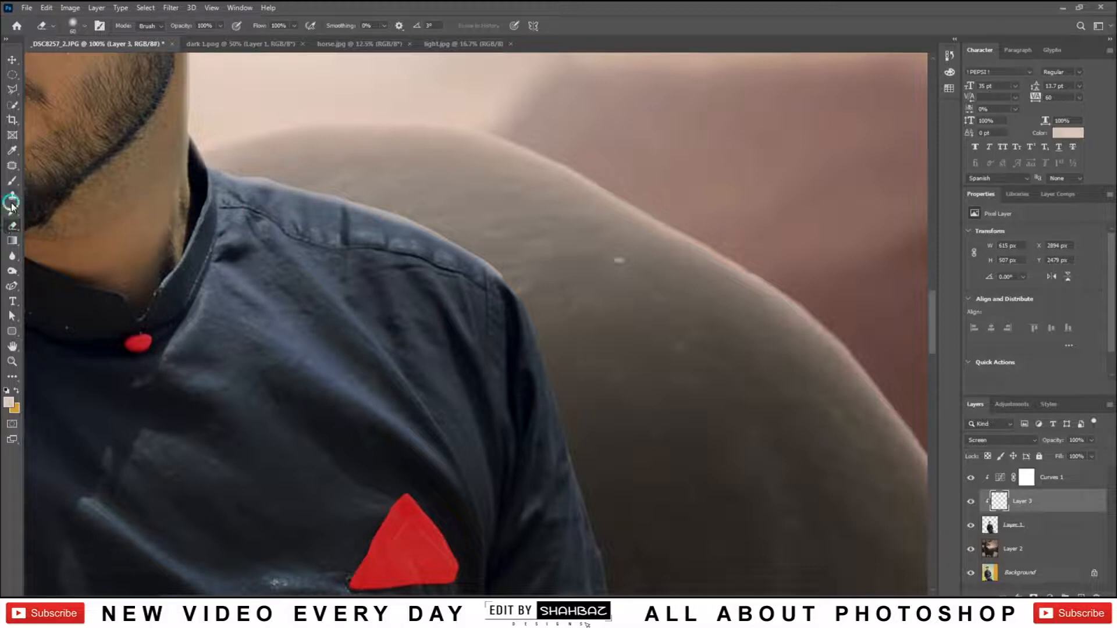
click(13, 182)
key(bracketright)
mouse_move(509, 273)
mouse_down()
mouse_move(542, 329)
mouse_move(581, 449)
mouse_up()
Paint a broader sky glow on Layer 3 over the sunlit side of the man's shoulder, ear and hair with a larger brush.
scroll(464, 331, down, 4)
scroll(456, 344, down, 2)
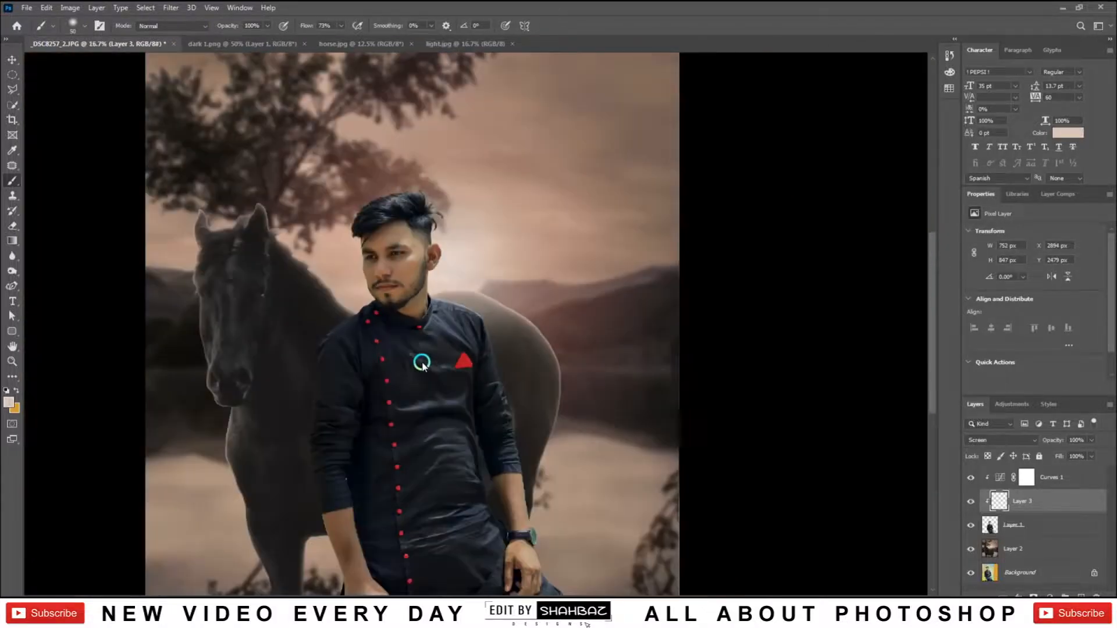
scroll(421, 354, up, 3)
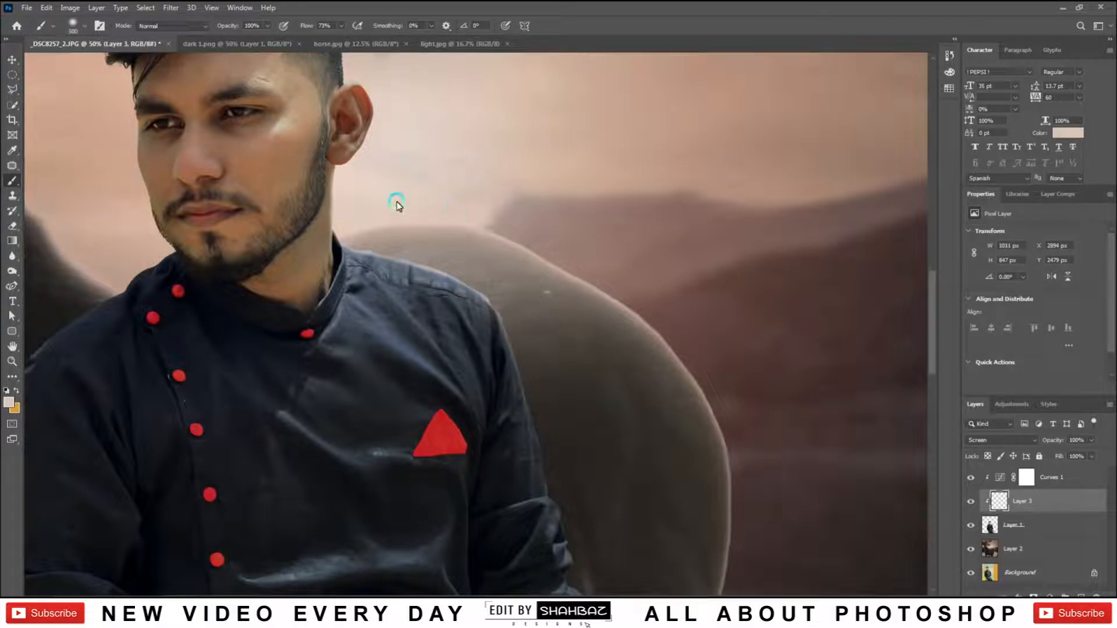
drag(429, 119, 433, 237)
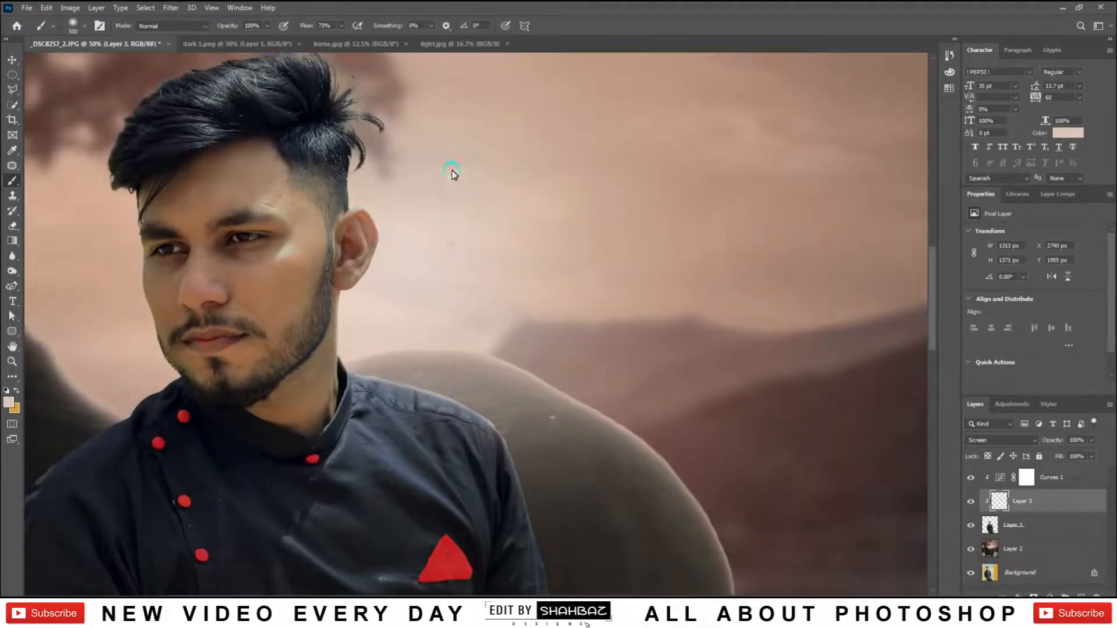
drag(411, 154, 445, 283)
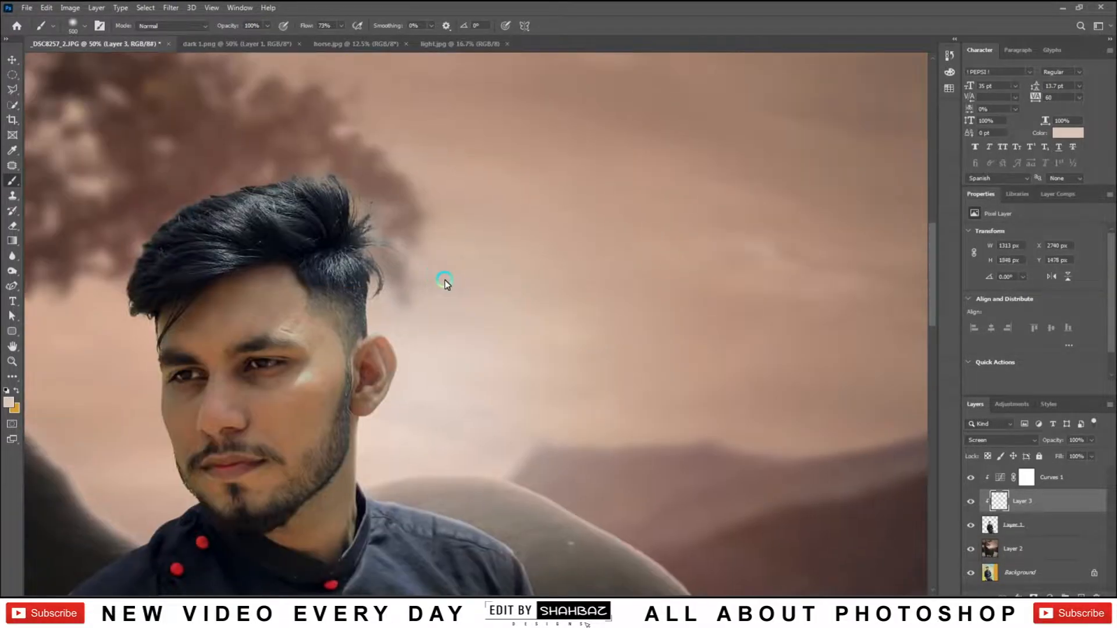
key(ctrl+minus)
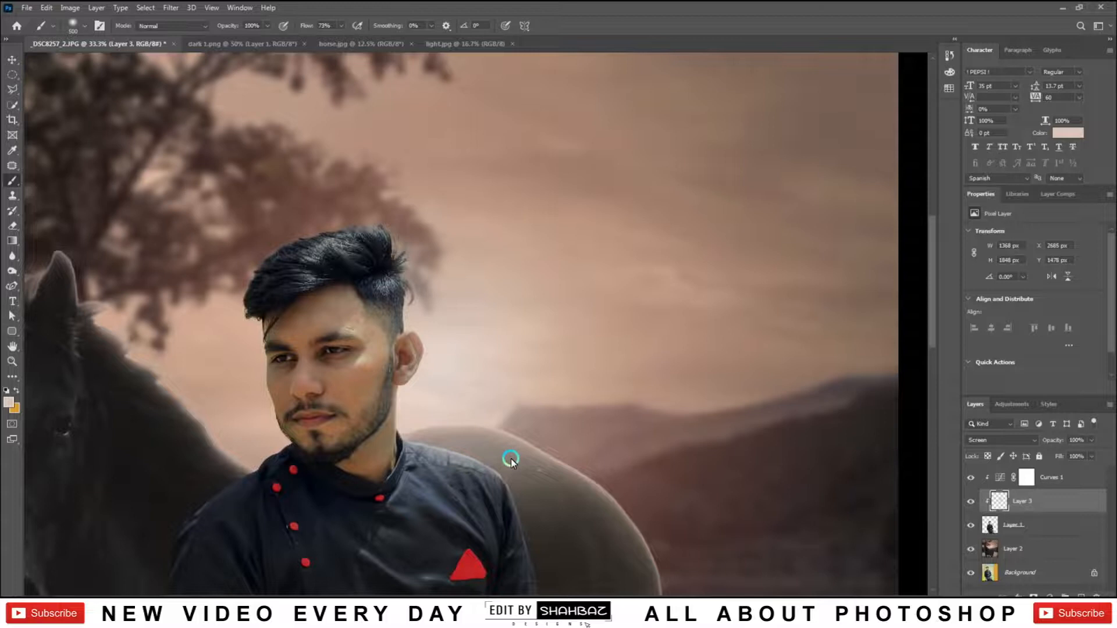
key(ctrl+minus)
key(ctrl+minus)
key(ctrl+minus)
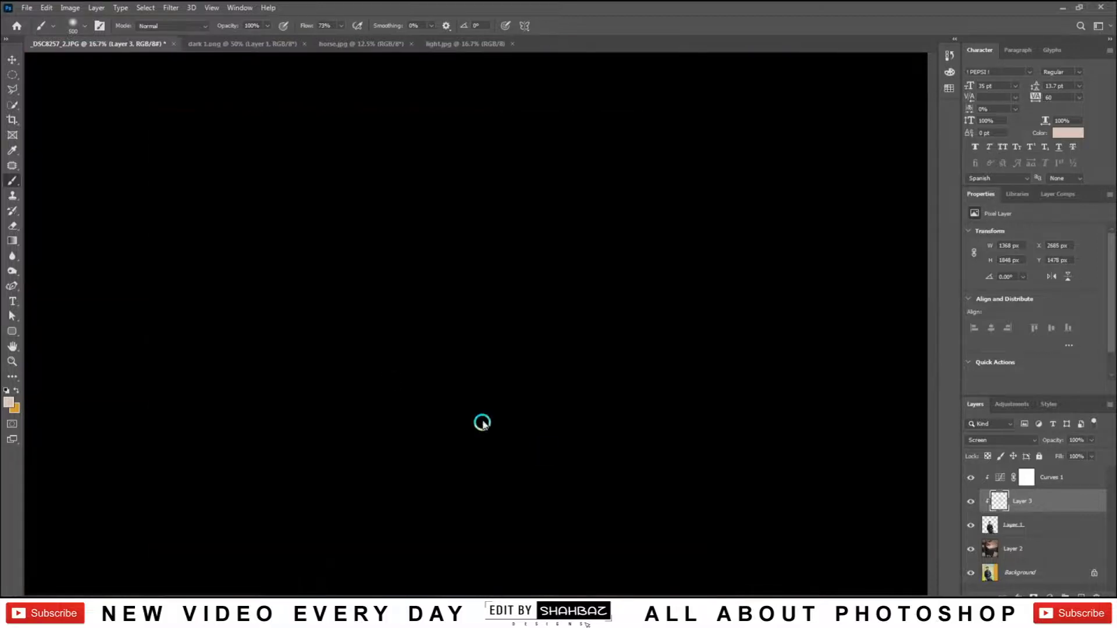
Bring the dark gradient from dark 1.png into the composite beneath the Curves adjustment, scaling and positioning it to darken the man's lower body.
key(v)
click(221, 44)
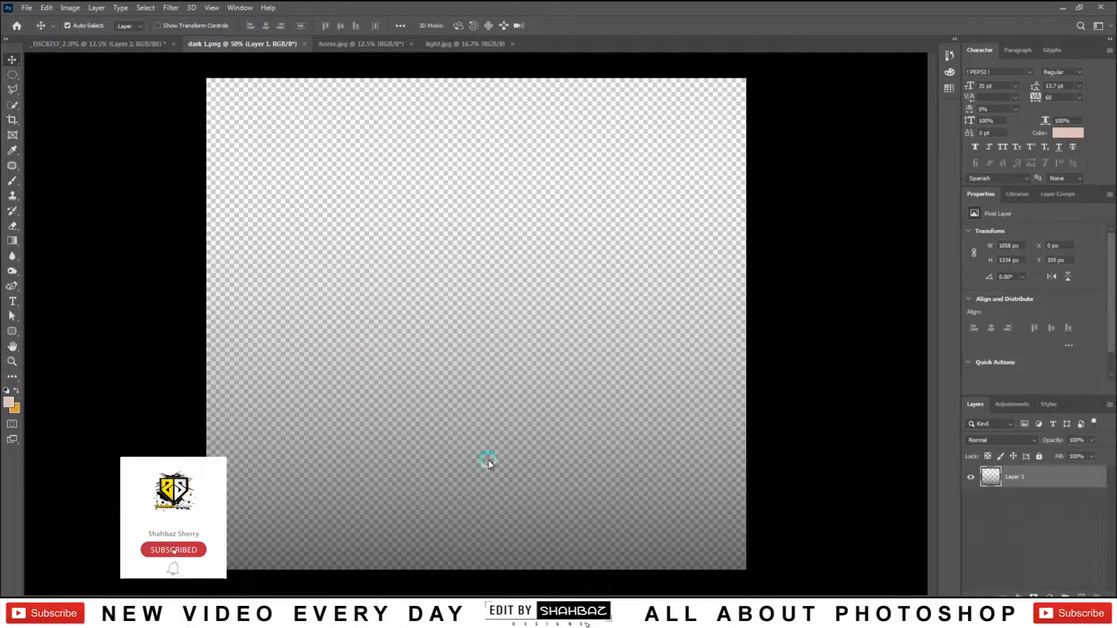
drag(433, 259, 134, 50)
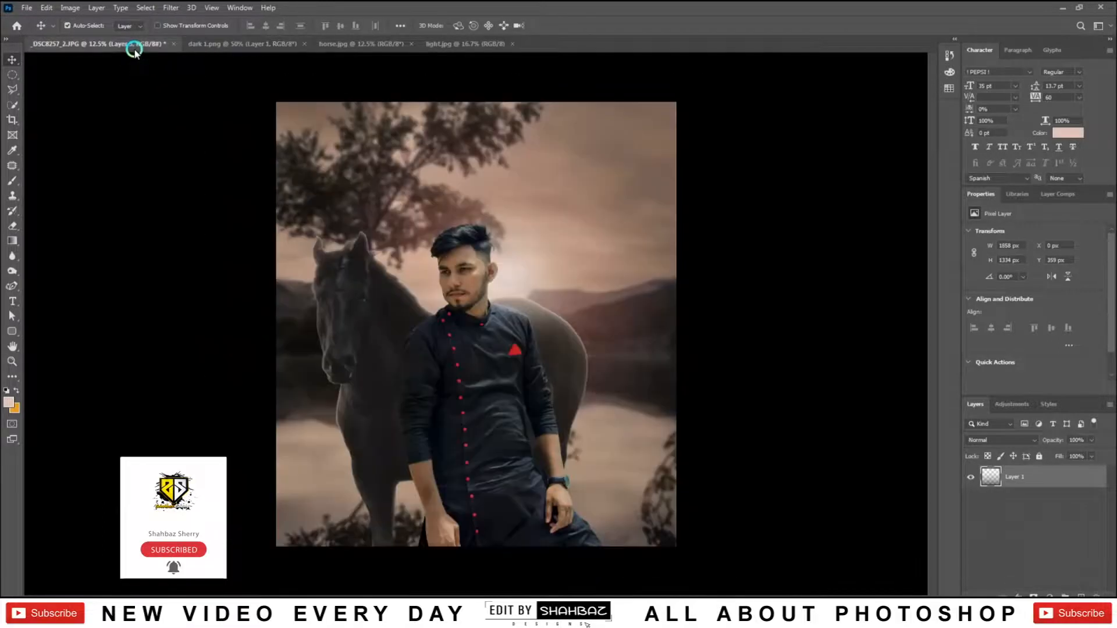
drag(429, 358, 581, 367)
key(ctrl+t)
drag(542, 403, 414, 453)
drag(670, 403, 679, 403)
key(Return)
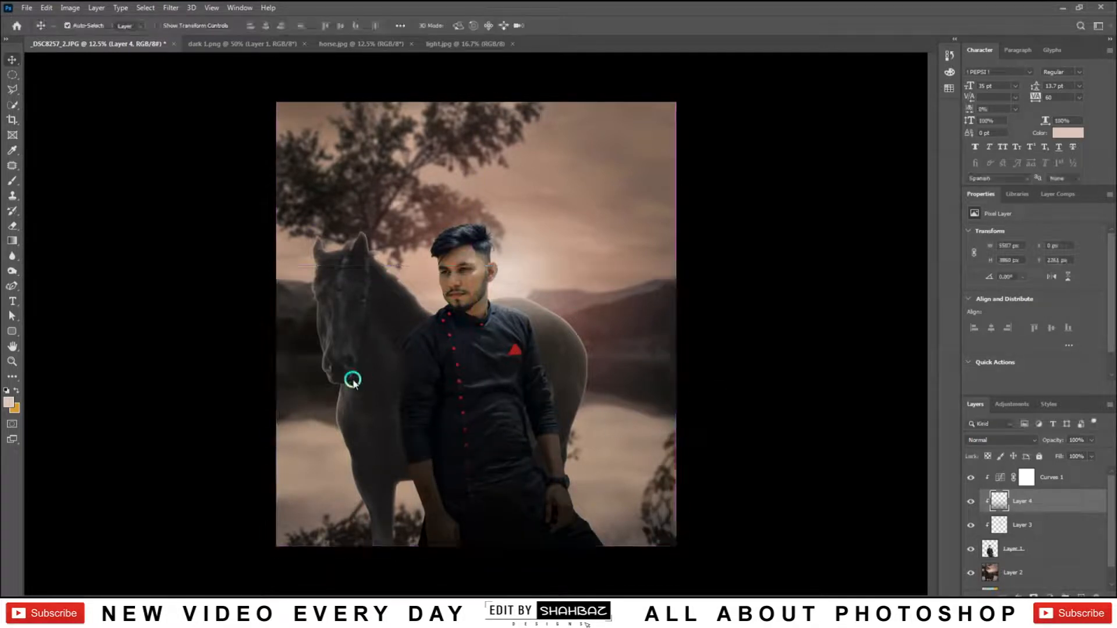
click(450, 44)
drag(473, 294, 105, 45)
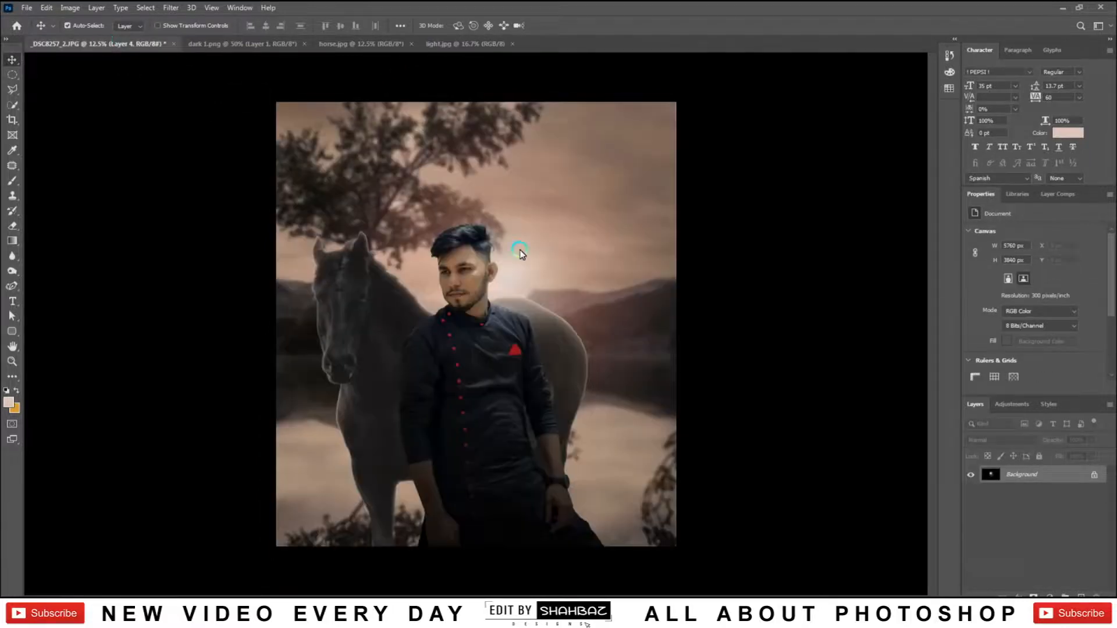
key(ctrl+bracketright)
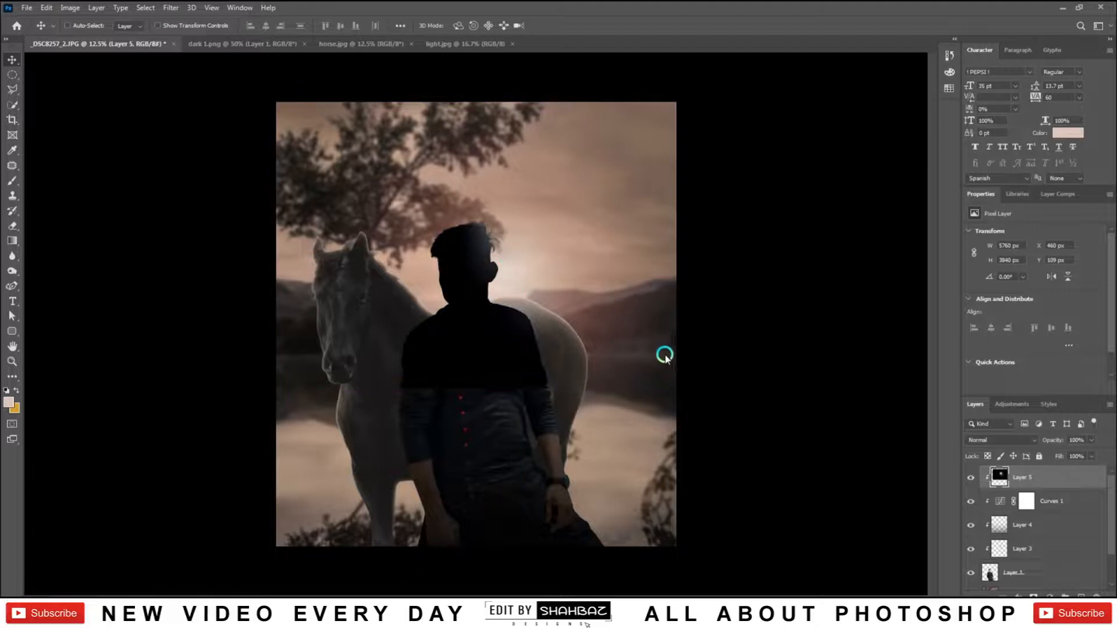
key(Delete)
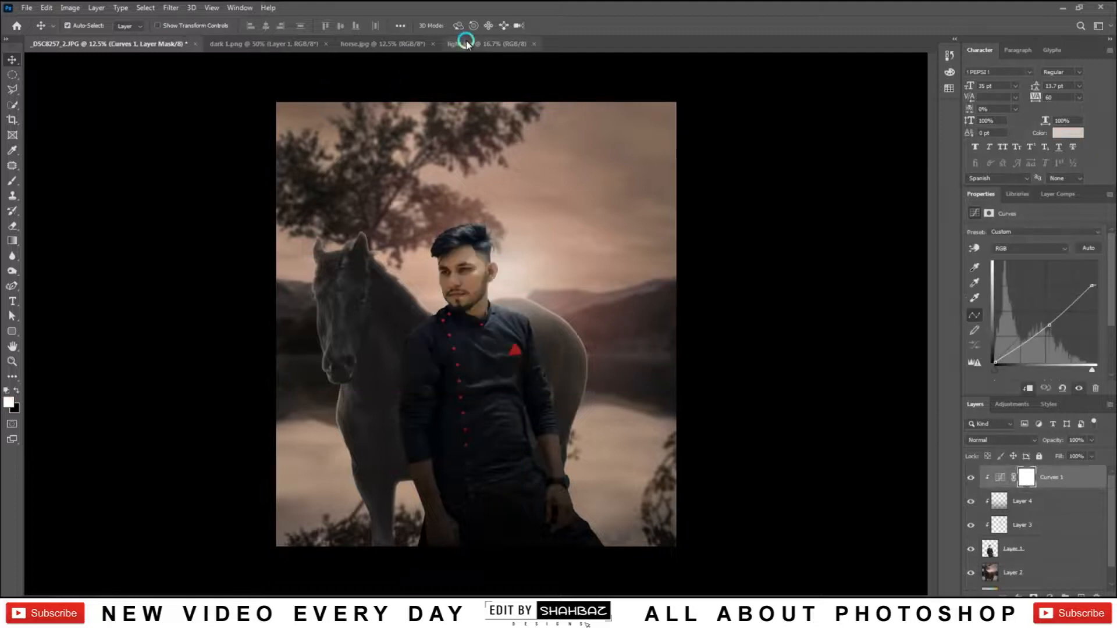
Bring the light.jpg flare in as an unclipped top layer, blend it with Screen, and position it over the sun beside the man.
click(465, 42)
click(115, 44)
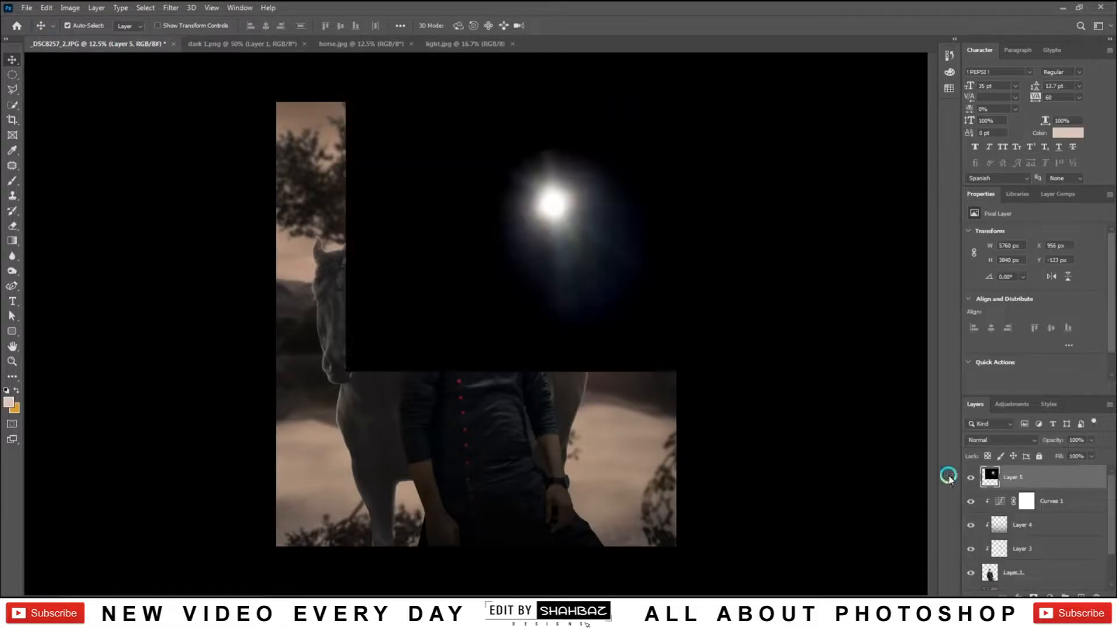
click(989, 441)
click(988, 411)
drag(551, 211, 528, 271)
Lower the light flare layer's opacity to just over 50% and fine-tune its position over the sun behind the man.
click(1084, 442)
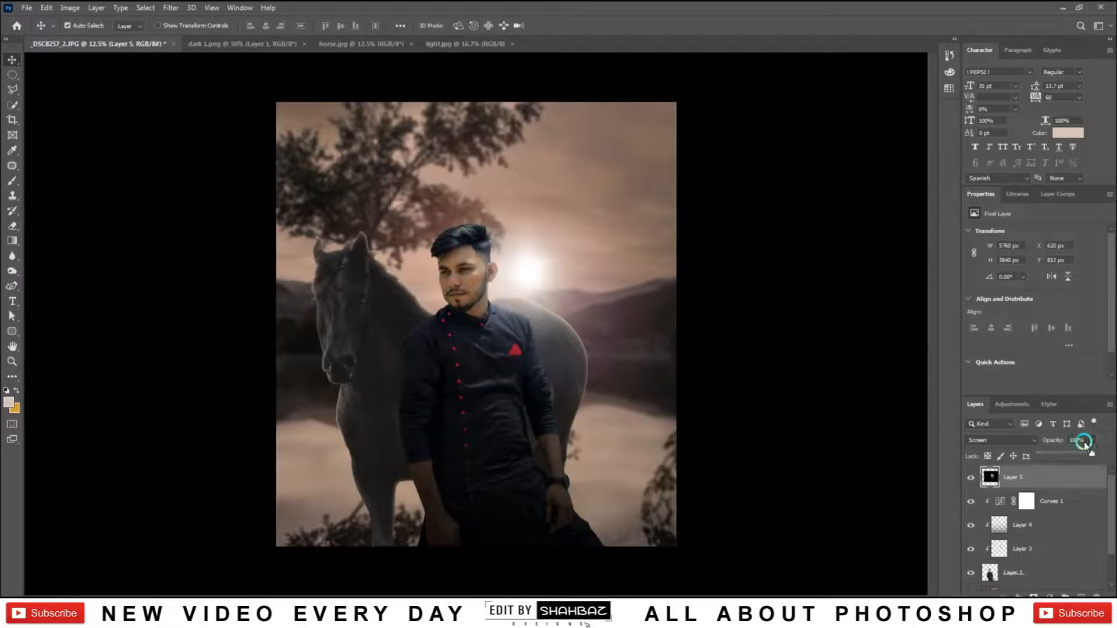
key(ctrl+plus)
key(ctrl+plus)
key(ctrl+plus)
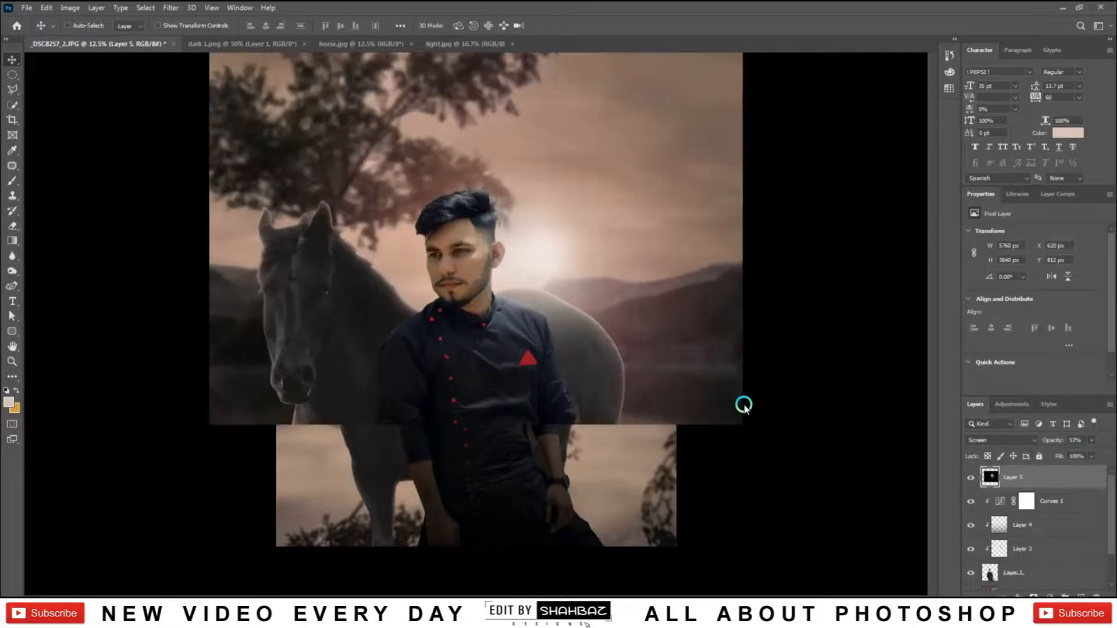
drag(596, 236, 517, 392)
key(ctrl+plus)
key(ctrl+plus)
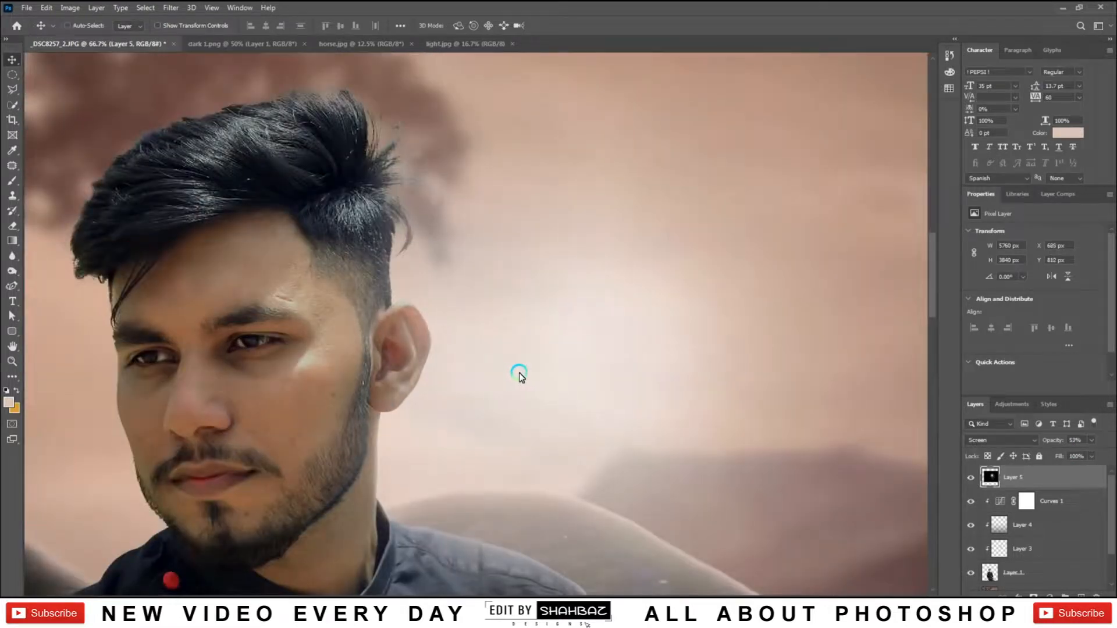
Flatten the composite into one layer and set the Blue Primary saturation to +100 in the Camera Raw filter.
key(ctrl+0)
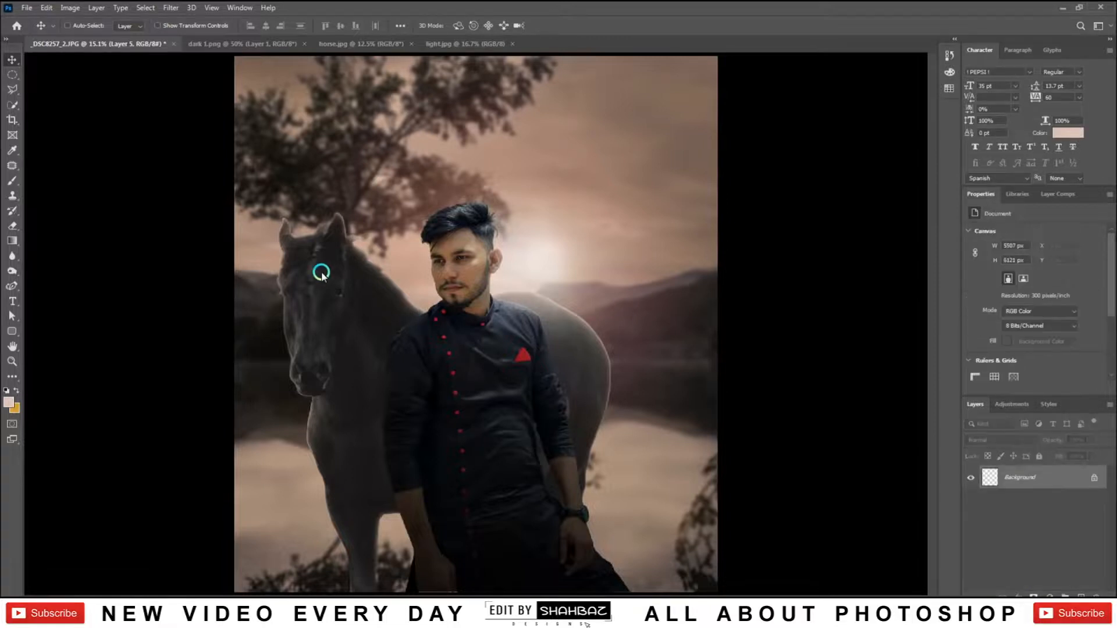
click(171, 8)
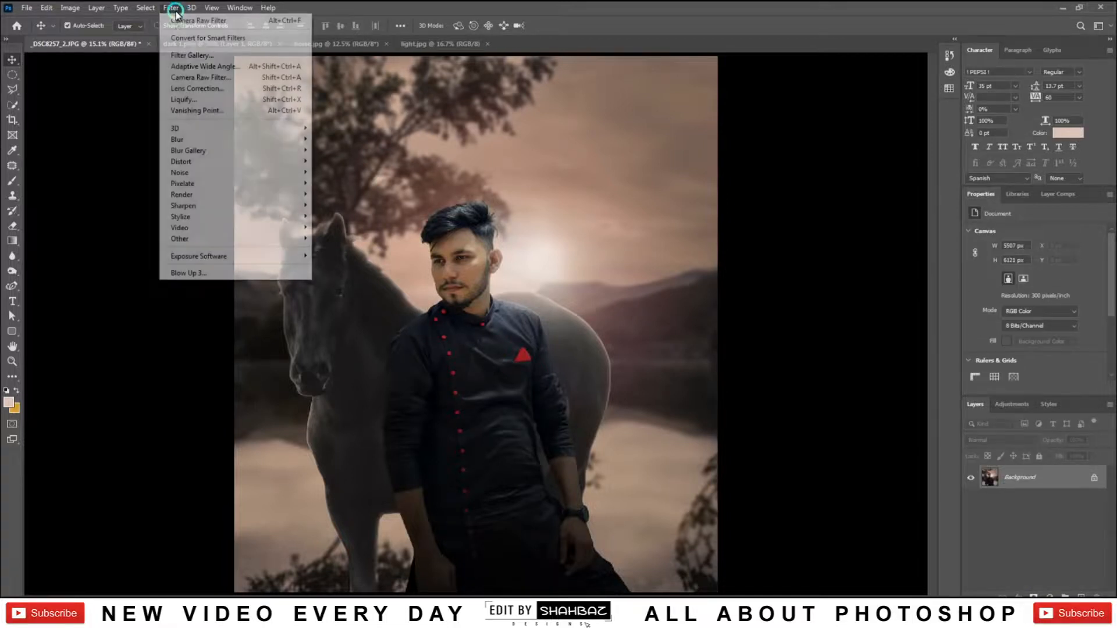
click(180, 77)
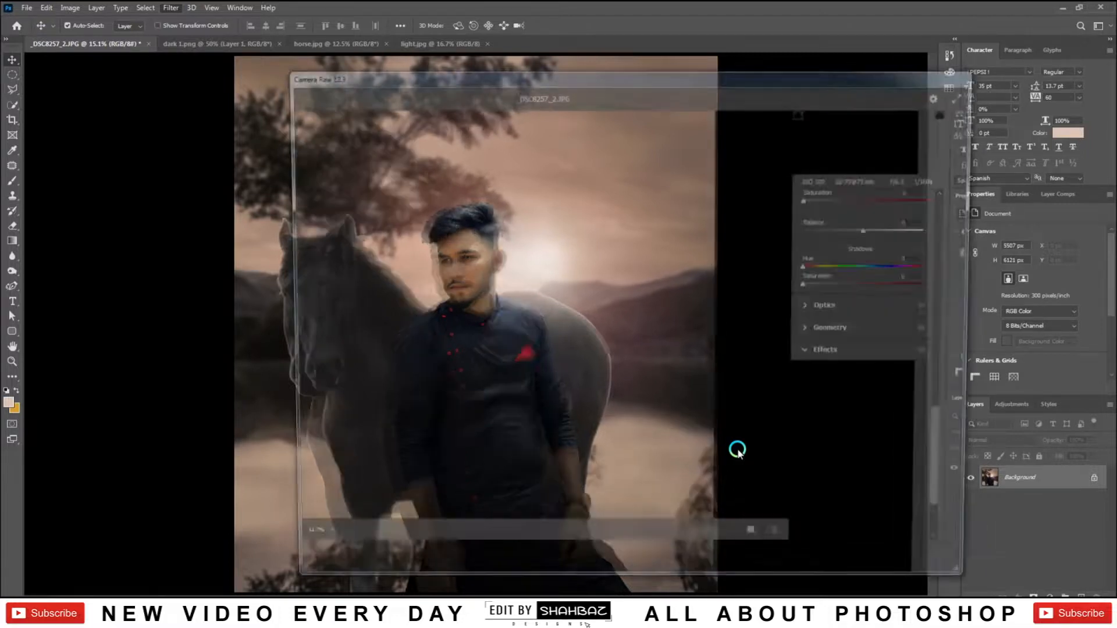
scroll(952, 500, down, 3)
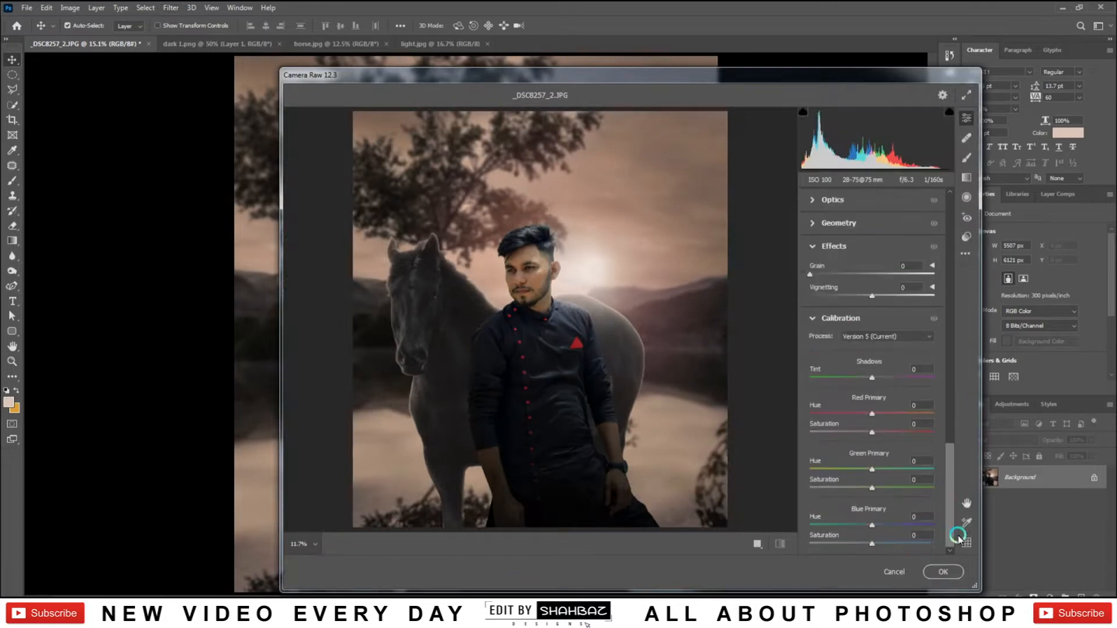
drag(916, 541, 937, 546)
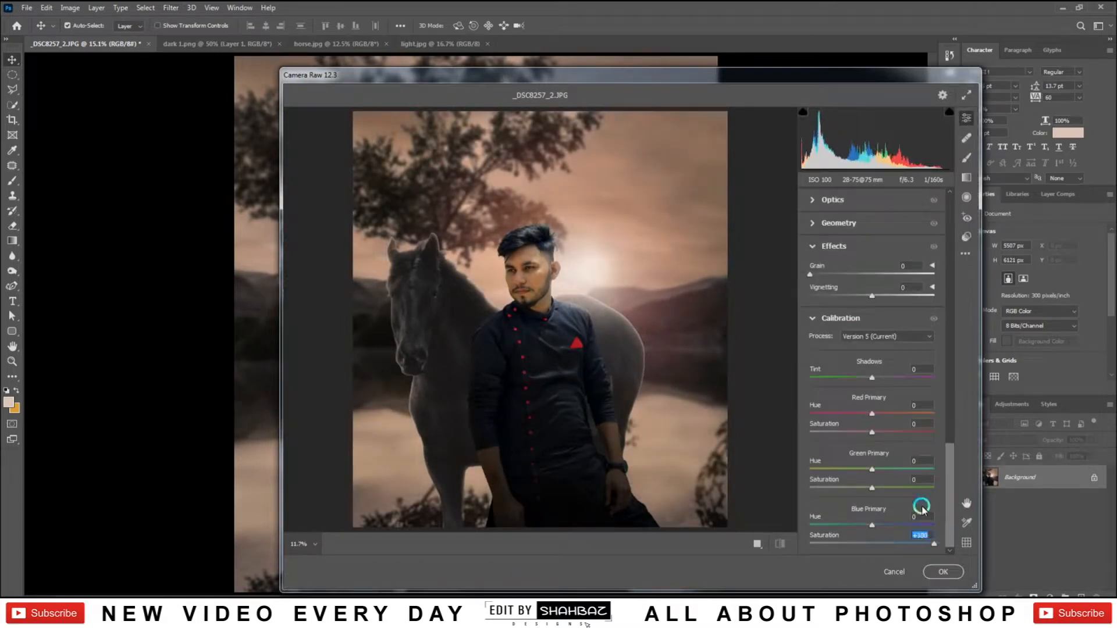
Warm and darken the image in Camera Raw with Temperature +8 and Exposure -0.45.
scroll(884, 363, up, 10)
scroll(870, 245, up, 2)
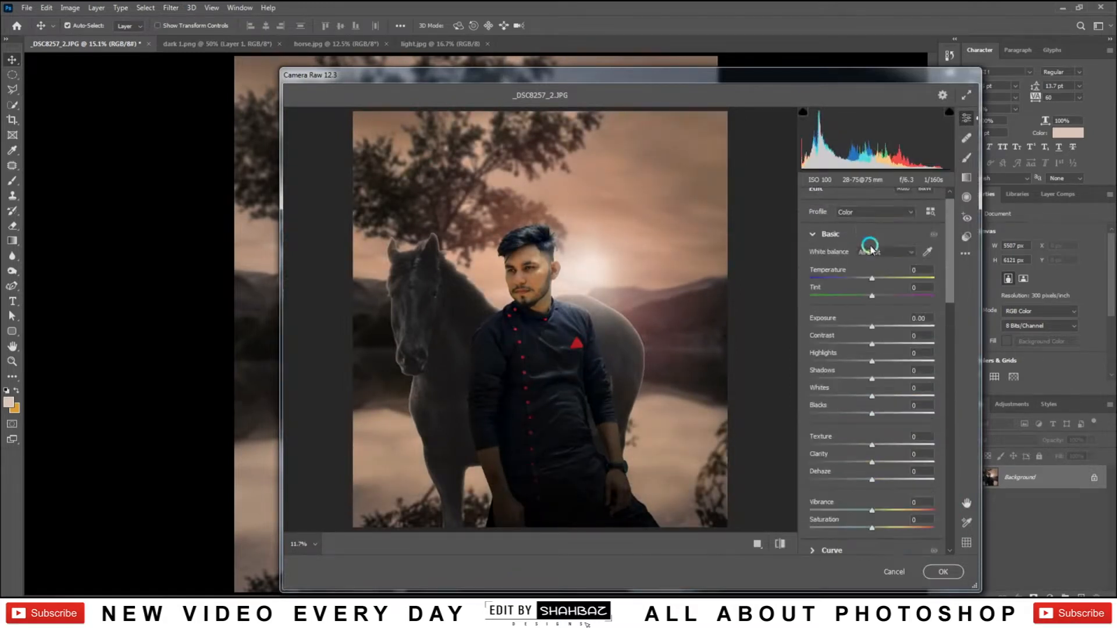
drag(873, 276, 877, 278)
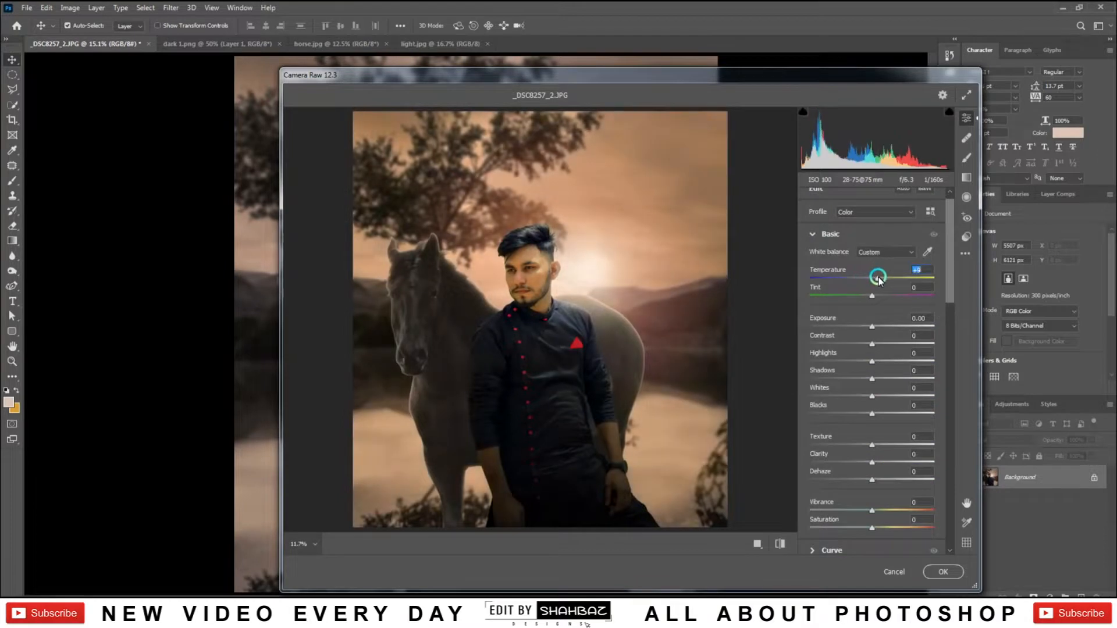
click(865, 327)
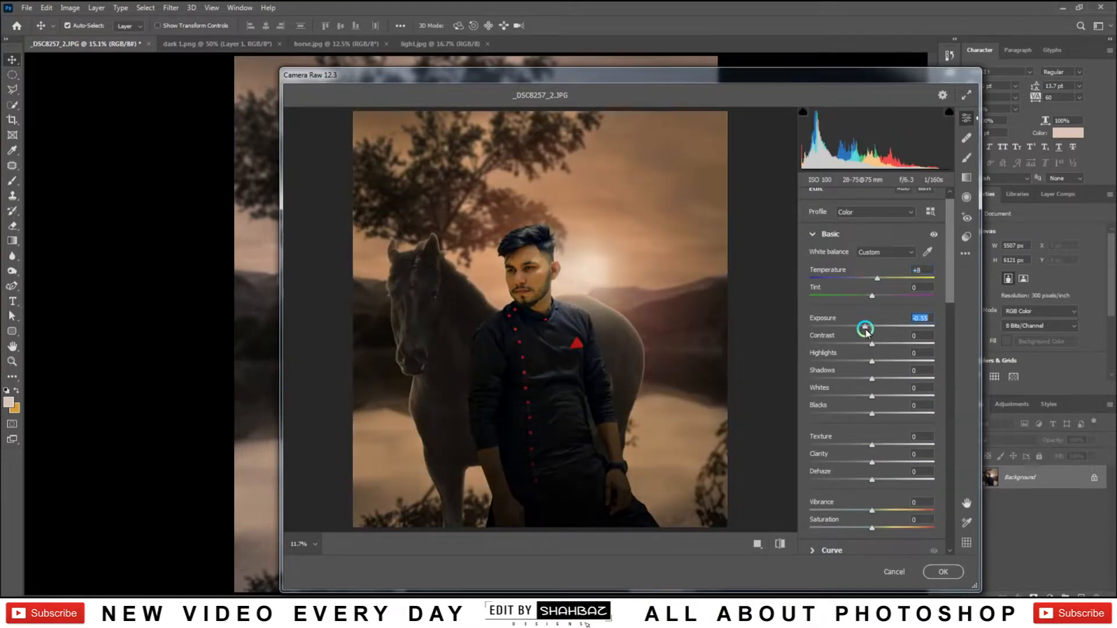
drag(867, 330, 867, 325)
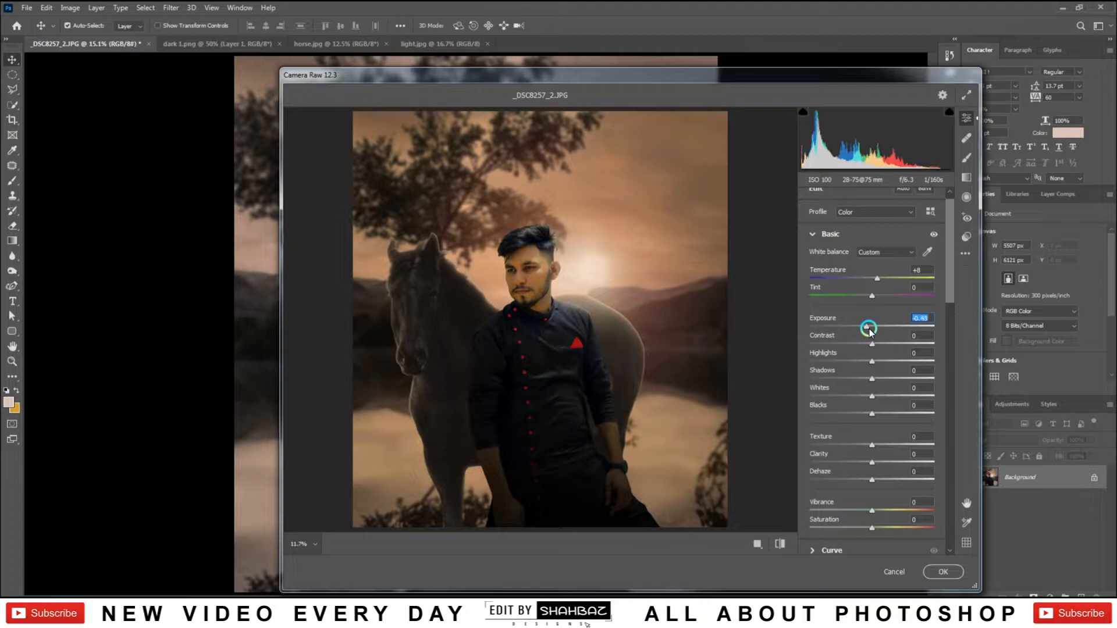
Set Whites to -55, Blacks to -15, Sharpening to 26 and Clarity to +19.
click(862, 396)
mouse_move(862, 397)
mouse_down()
mouse_move(831, 396)
mouse_move(858, 414)
mouse_up()
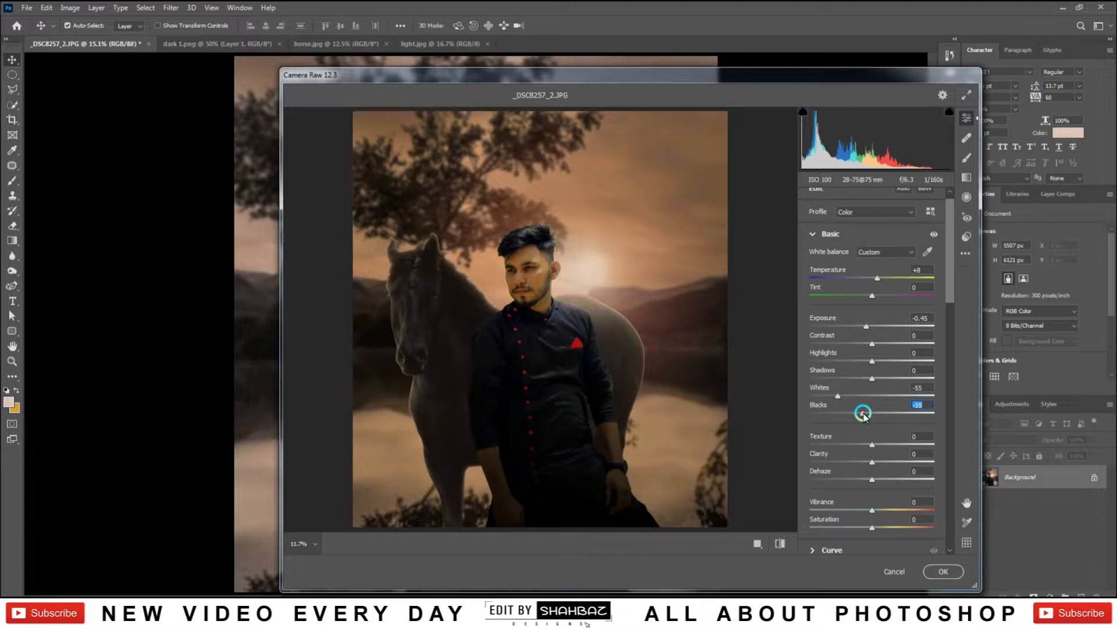
scroll(849, 431, down, 5)
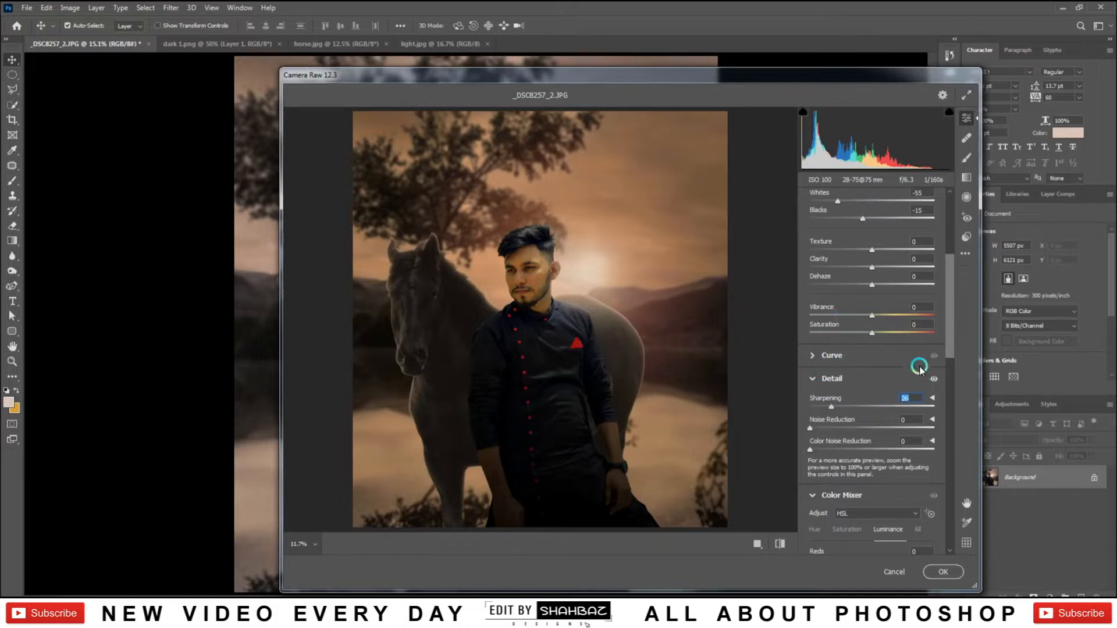
scroll(947, 349, down, 1)
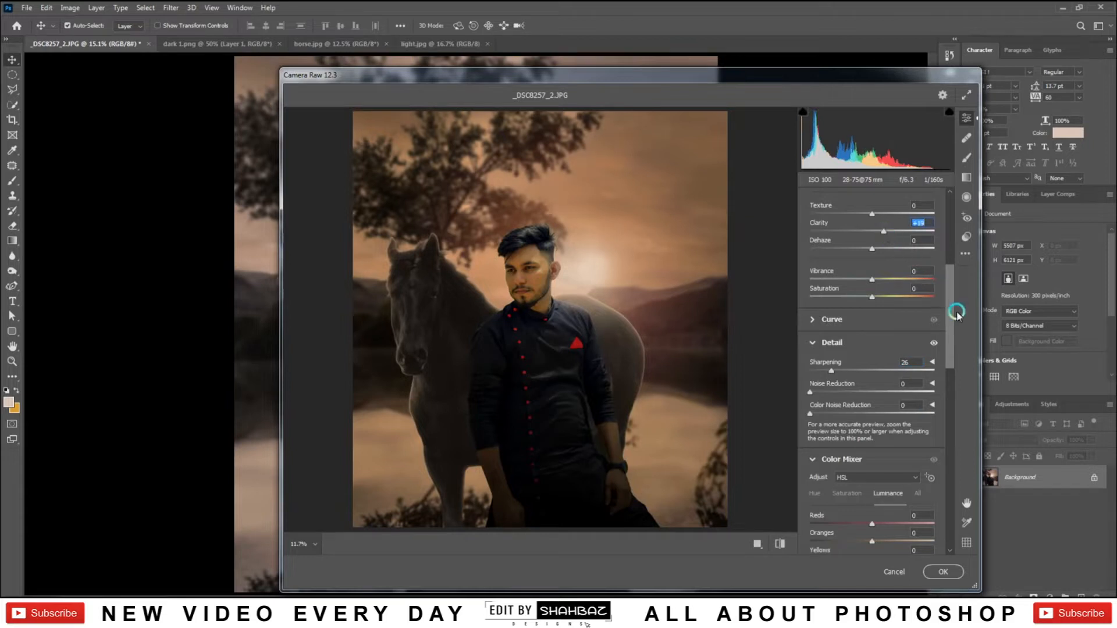
Set the Green Primary saturation to +37 and hue to -28 in Calibration, and apply the Camera Raw grading.
drag(952, 312, 937, 505)
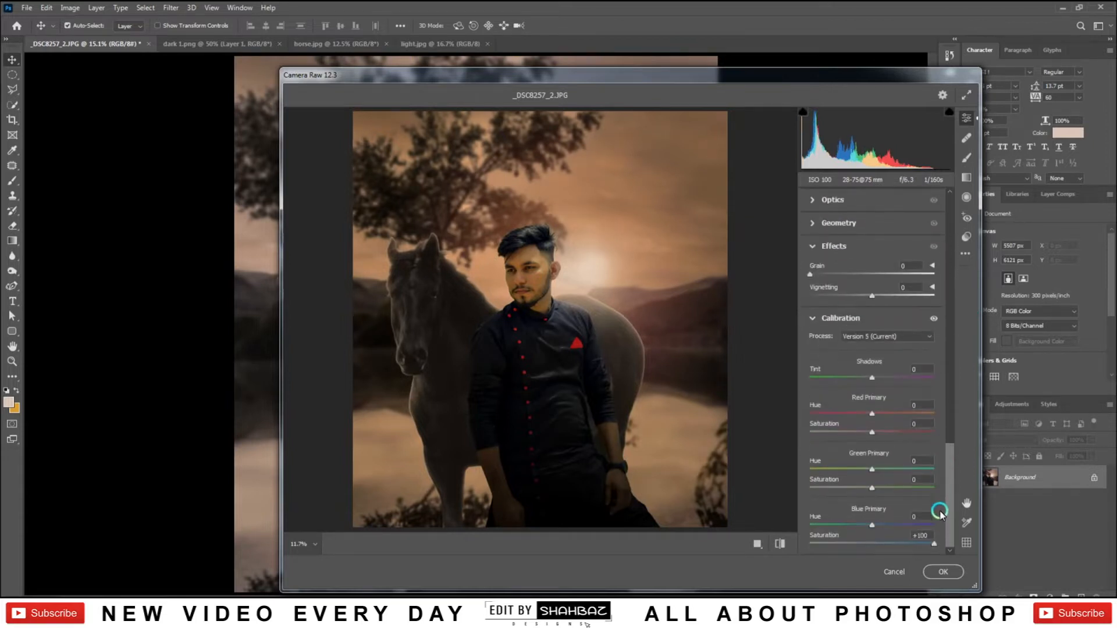
drag(872, 488, 855, 470)
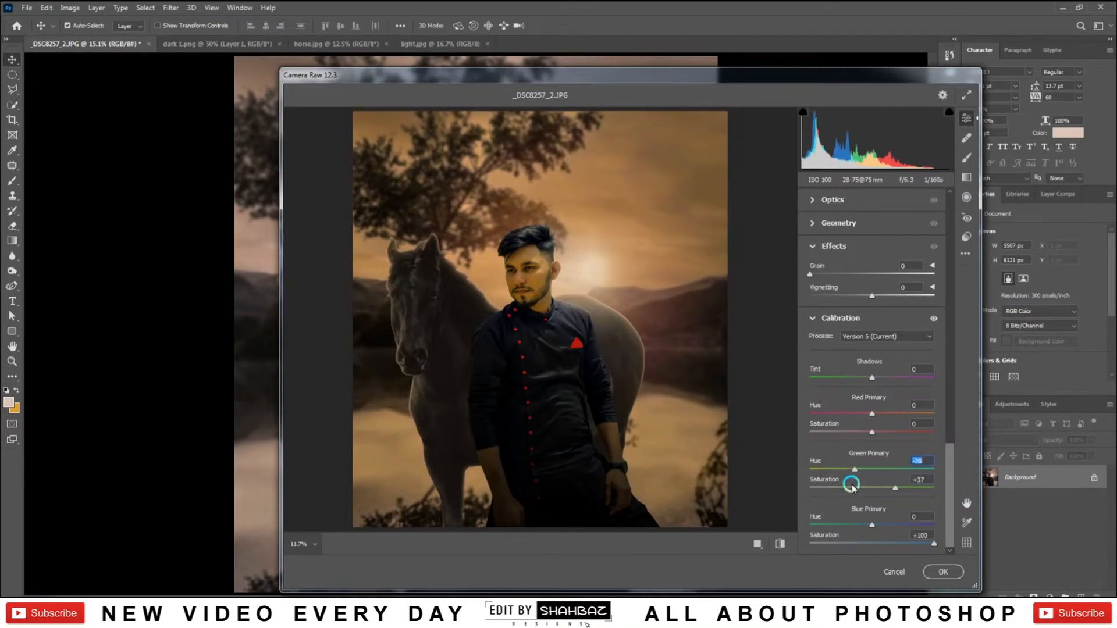
click(938, 574)
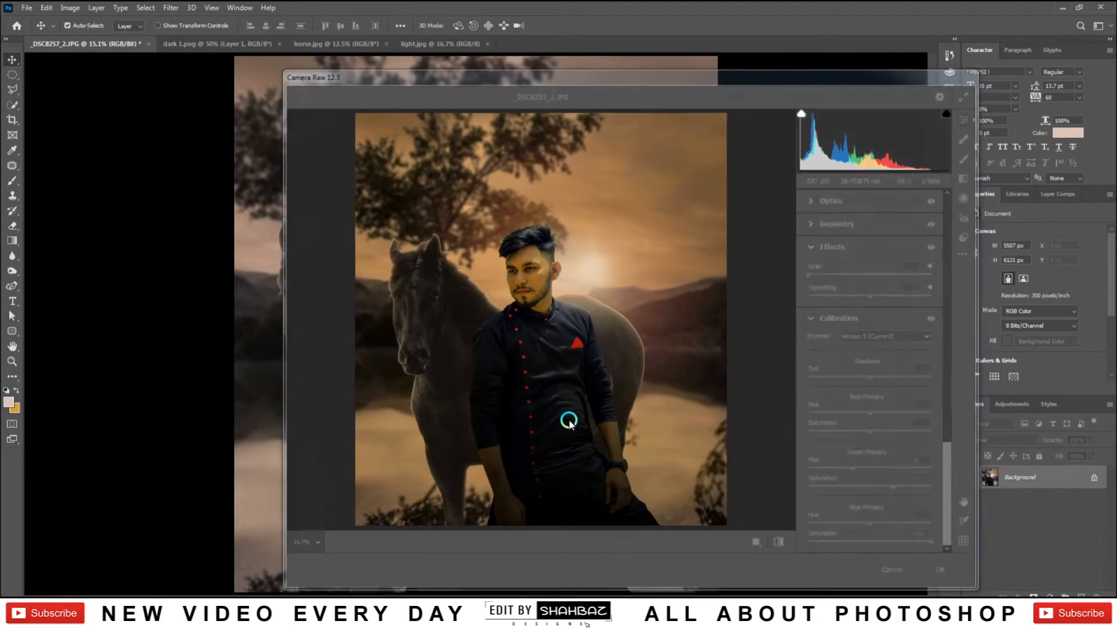